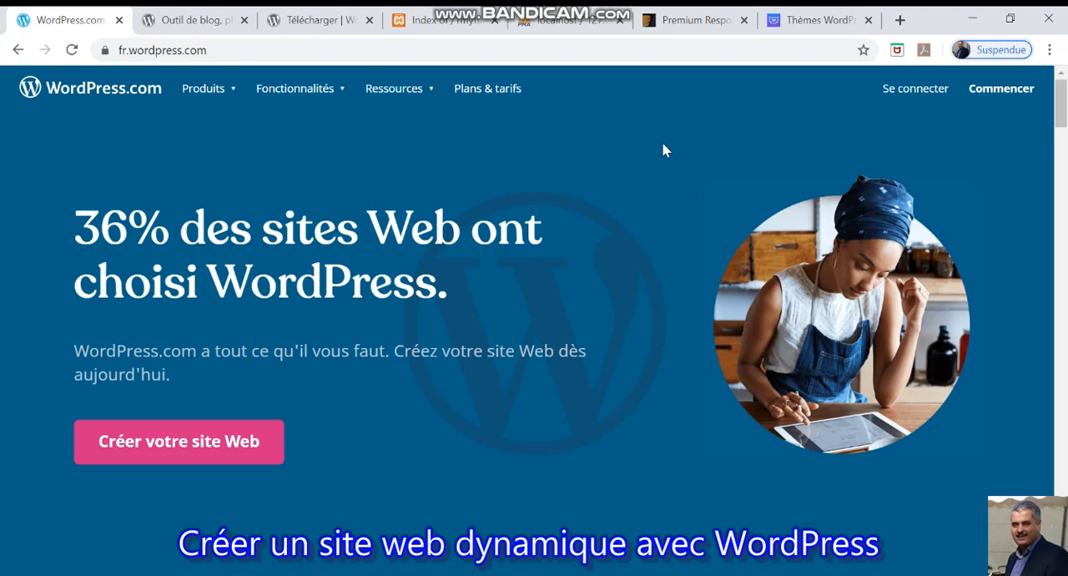
Close the WordPress.com page, show the localhost/1mytutos listing and switch to the 1myTutos folder in File Explorer.
{"action": "left_click", "coordinate": [120, 19]}
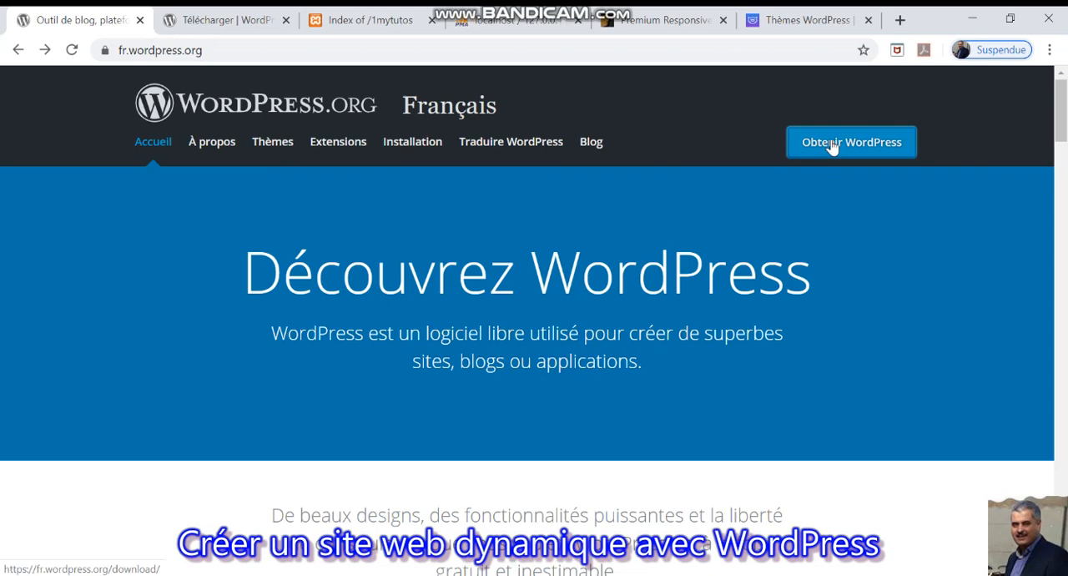
{"action": "left_click", "coordinate": [383, 22]}
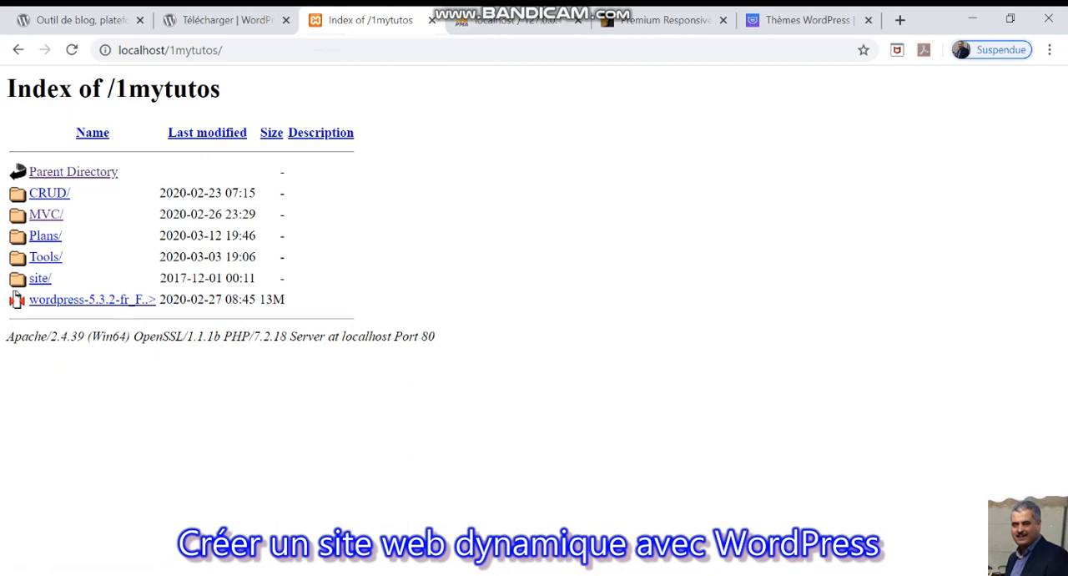
{"action": "key", "text": "alt+Tab"}
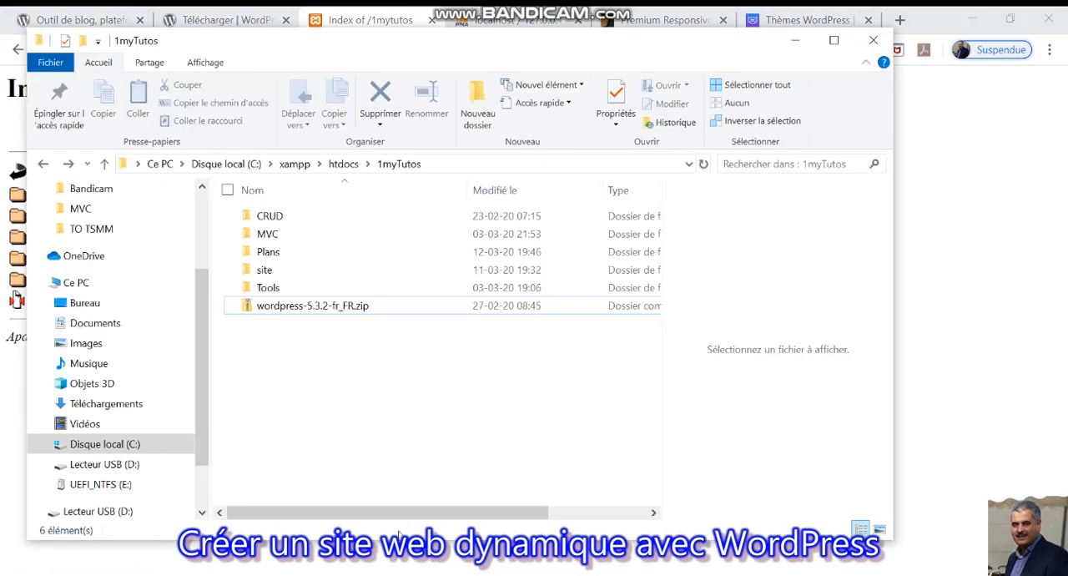
Extract wordpress-5.3.2-fr_FR.zip directly into the 1myTutos folder with 7-Zip and open the extracted wordpress folder.
{"action": "mouse_move", "coordinate": [411, 472]}
{"action": "left_mouse_down"}
{"action": "mouse_move", "coordinate": [422, 293]}
{"action": "mouse_move", "coordinate": [412, 218]}
{"action": "mouse_move", "coordinate": [440, 307]}
{"action": "mouse_move", "coordinate": [424, 318]}
{"action": "left_mouse_up"}
{"action": "left_click", "coordinate": [397, 301]}
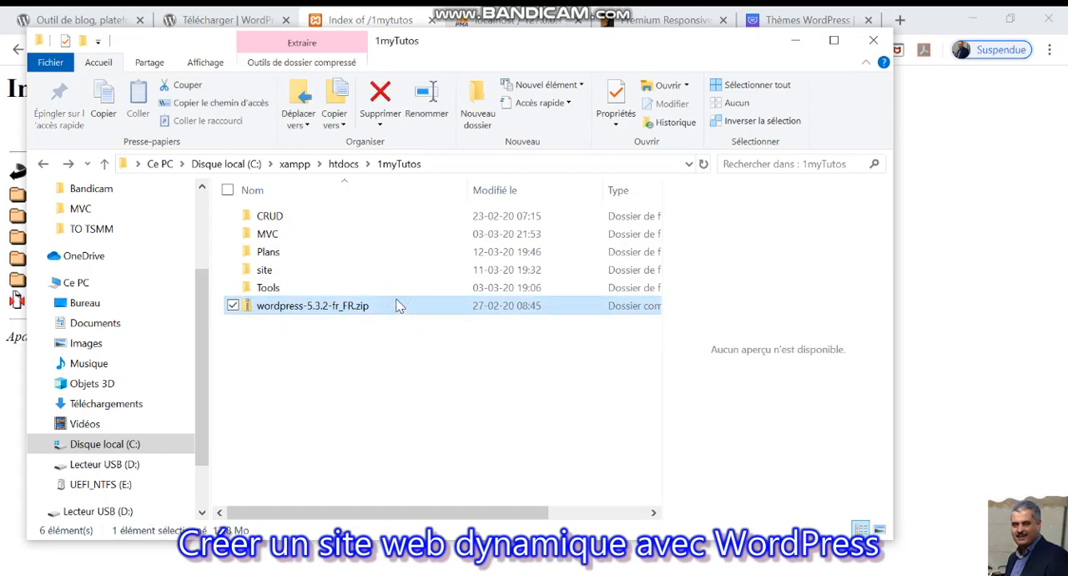
{"action": "right_click", "coordinate": [397, 306]}
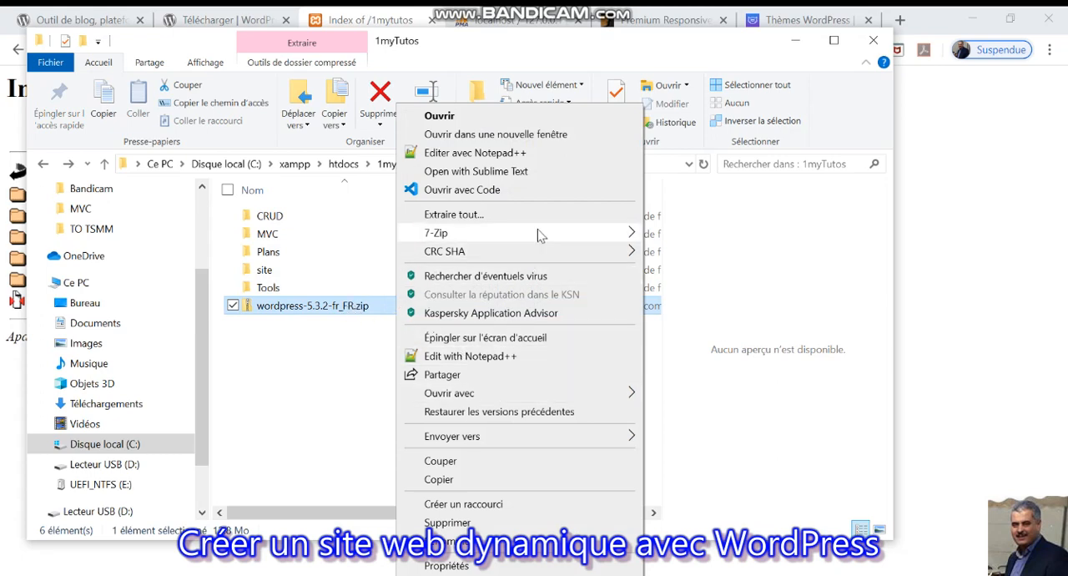
{"action": "mouse_move", "coordinate": [548, 236]}
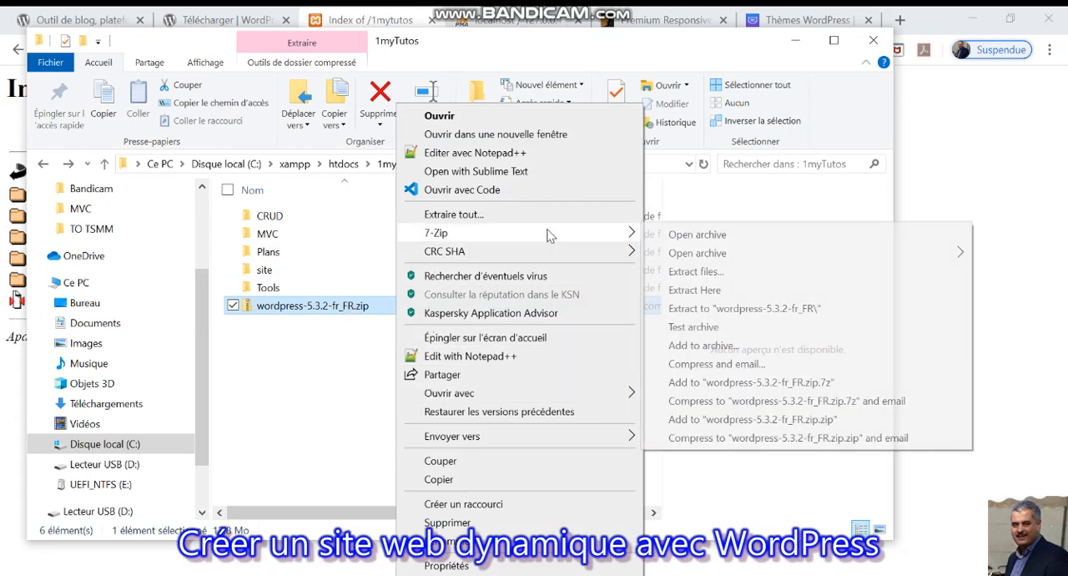
{"action": "left_click", "coordinate": [728, 289]}
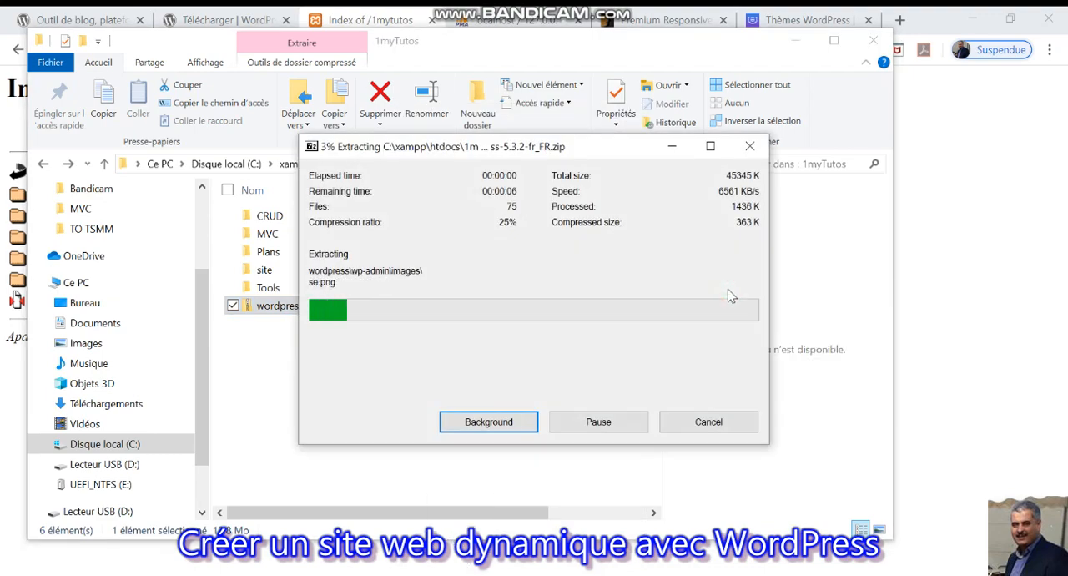
{"action": "left_click", "coordinate": [255, 390]}
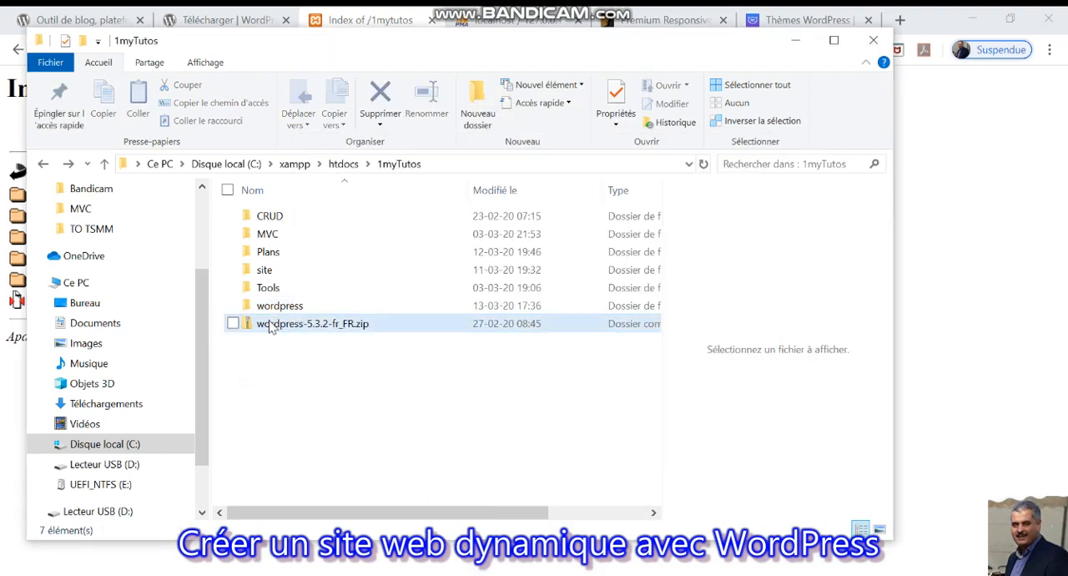
{"action": "double_click", "coordinate": [278, 309]}
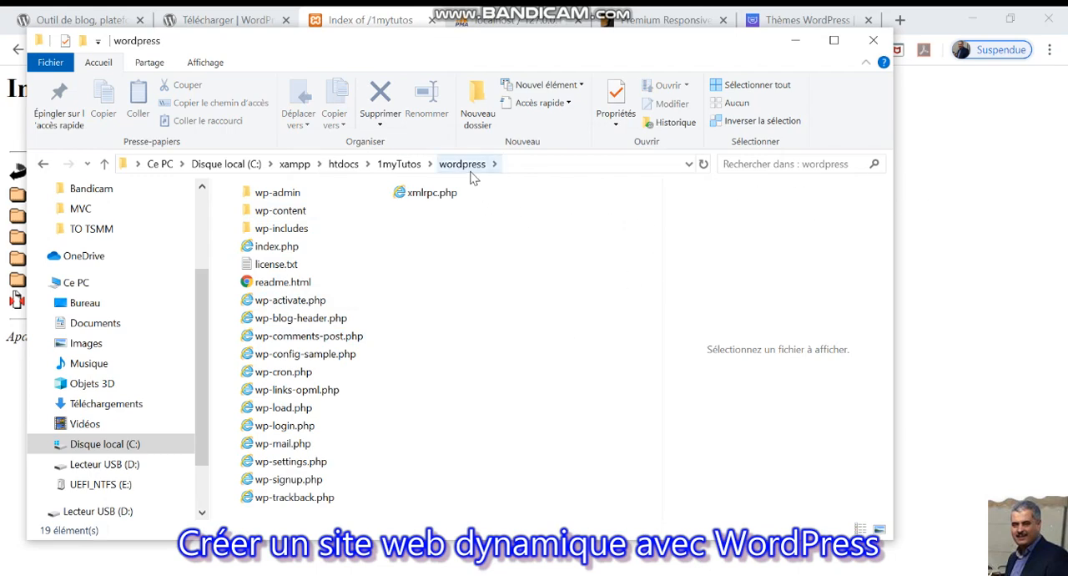
Switch back to the browser, refresh the localhost/1mytutos listing and load the wordpress directory's setup page.
{"action": "left_click", "coordinate": [986, 185]}
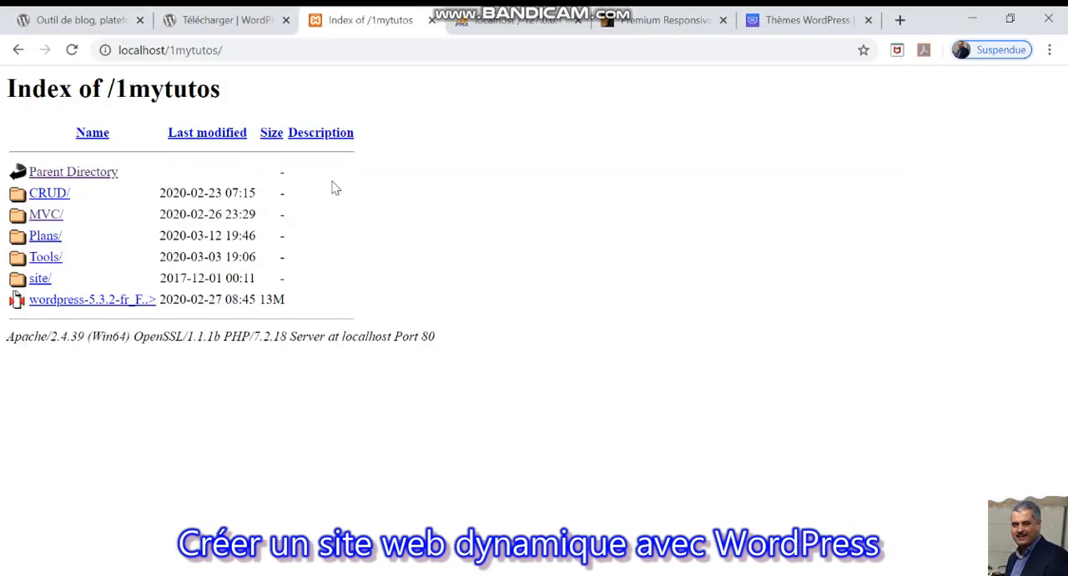
{"action": "left_click", "coordinate": [72, 50]}
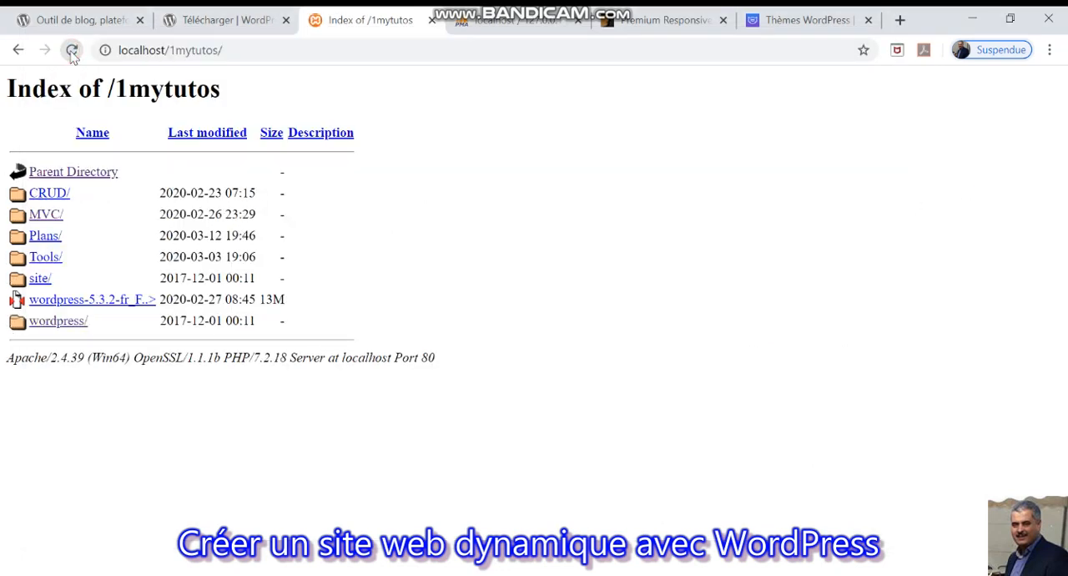
{"action": "left_click", "coordinate": [55, 322]}
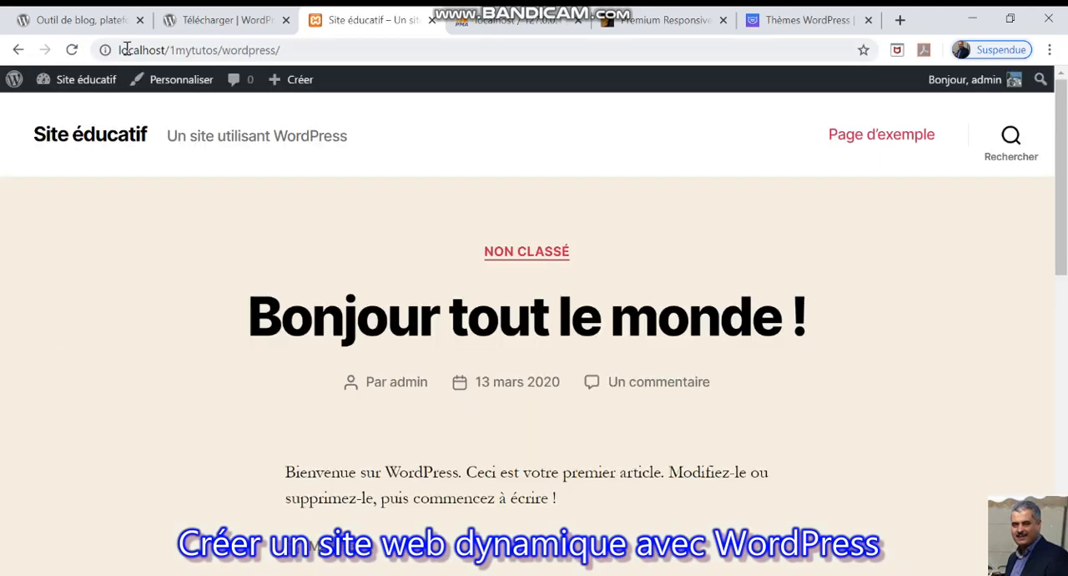
{"action": "left_click", "coordinate": [72, 51]}
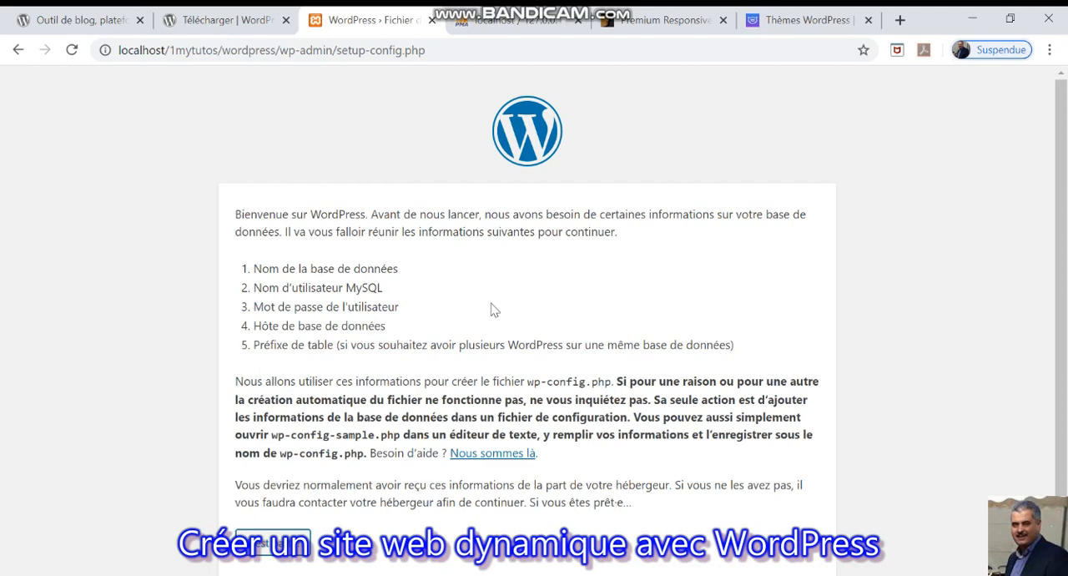
Create a new database named tuto in phpMyAdmin.
{"action": "left_click", "coordinate": [513, 20]}
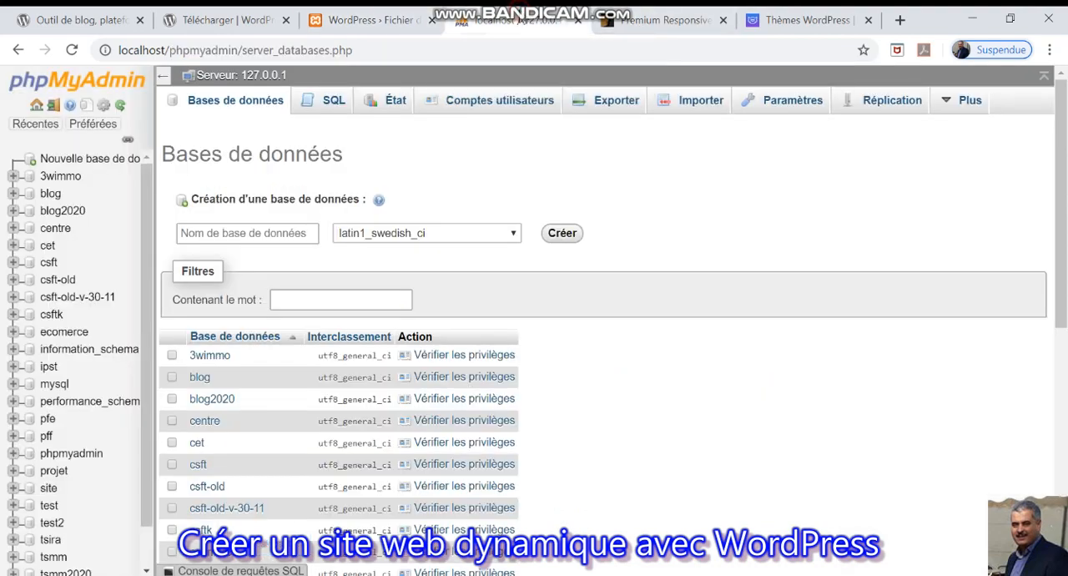
{"action": "left_click", "coordinate": [272, 230]}
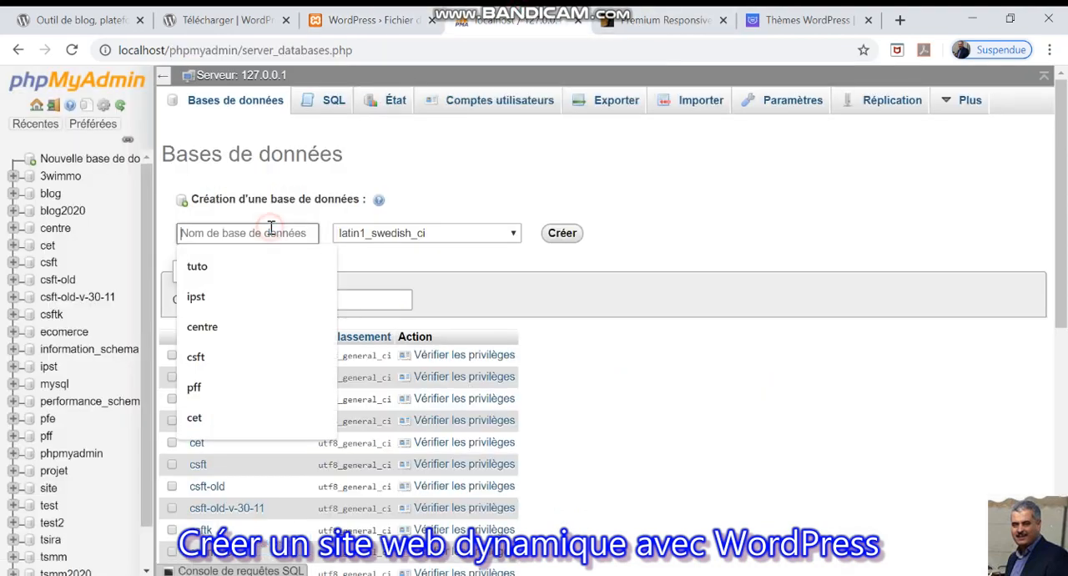
{"action": "left_click", "coordinate": [249, 264]}
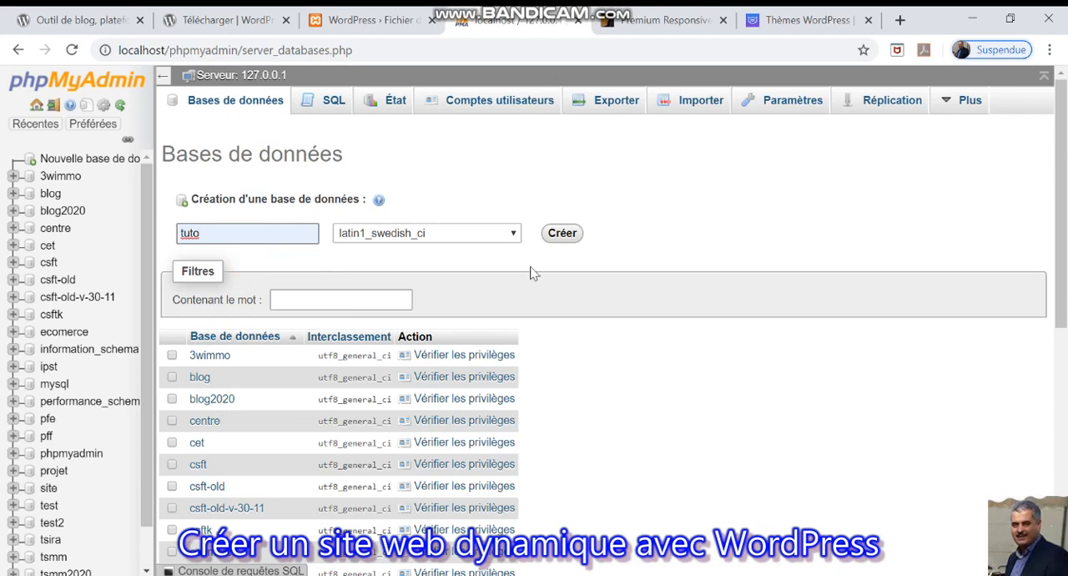
{"action": "left_click", "coordinate": [562, 233]}
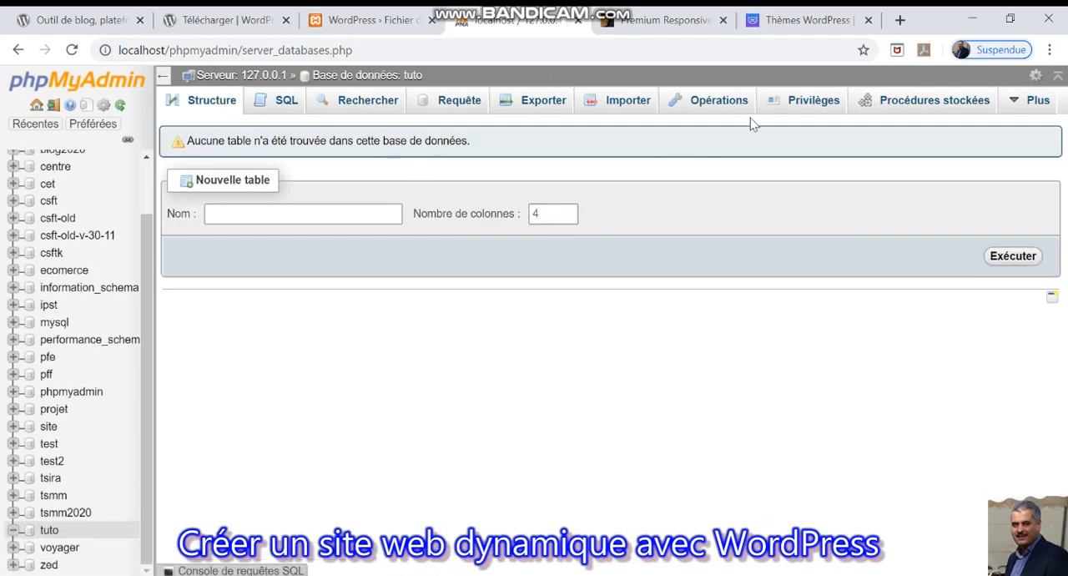
Change the tuto database's collation to utf8_general_ci and apply it.
{"action": "left_click", "coordinate": [722, 104]}
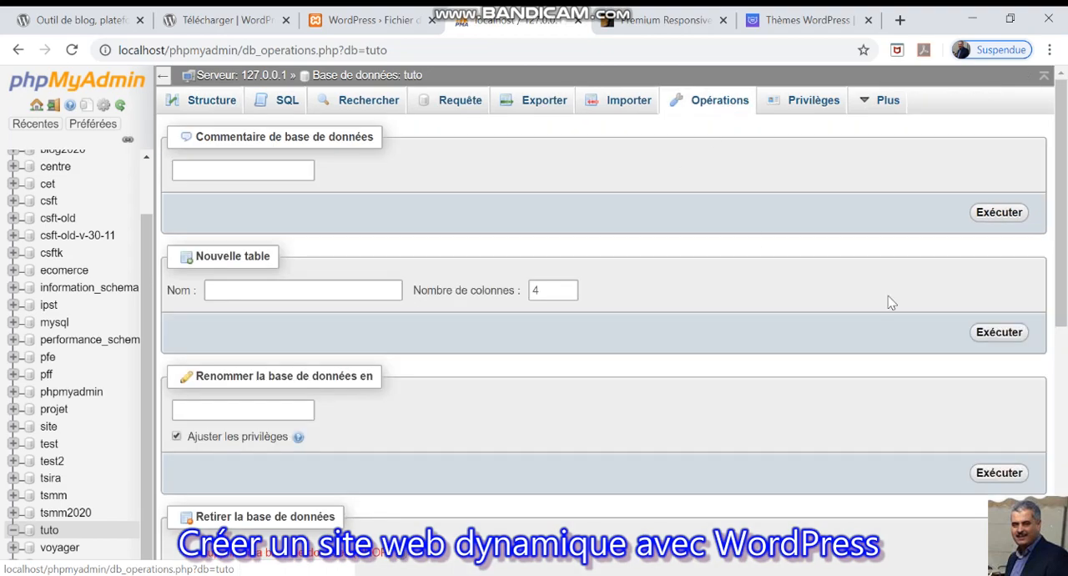
{"action": "left_click_drag", "start_coordinate": [1062, 191], "coordinate": [1066, 444]}
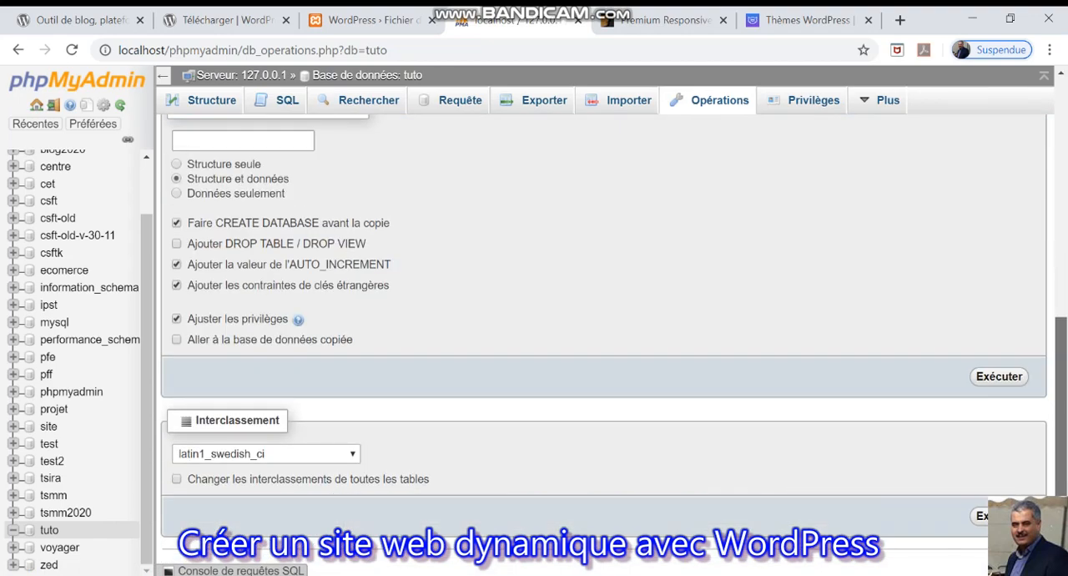
{"action": "left_click", "coordinate": [354, 454]}
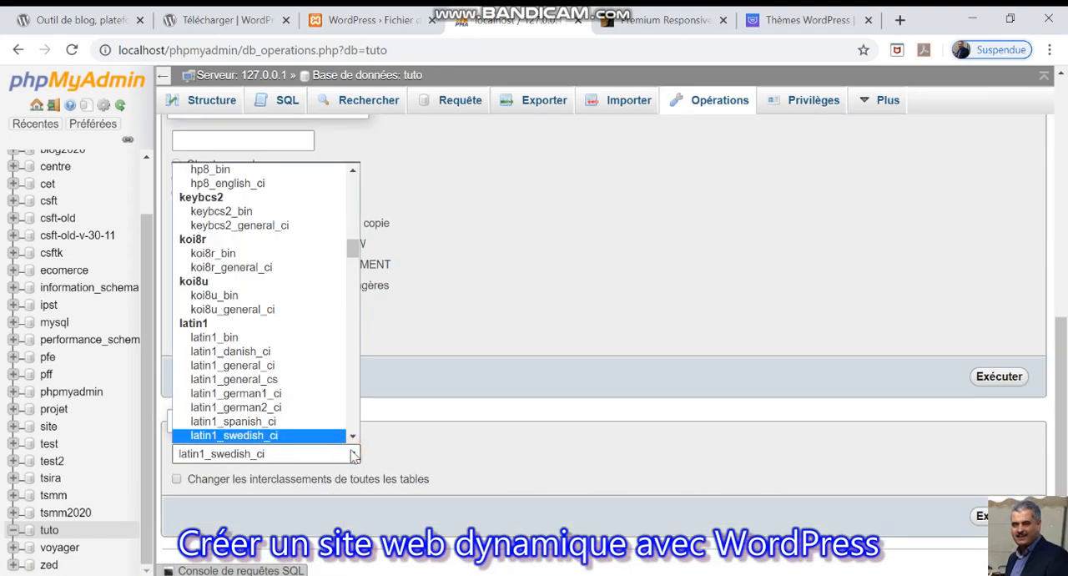
{"action": "left_click_drag", "start_coordinate": [353, 250], "coordinate": [381, 398]}
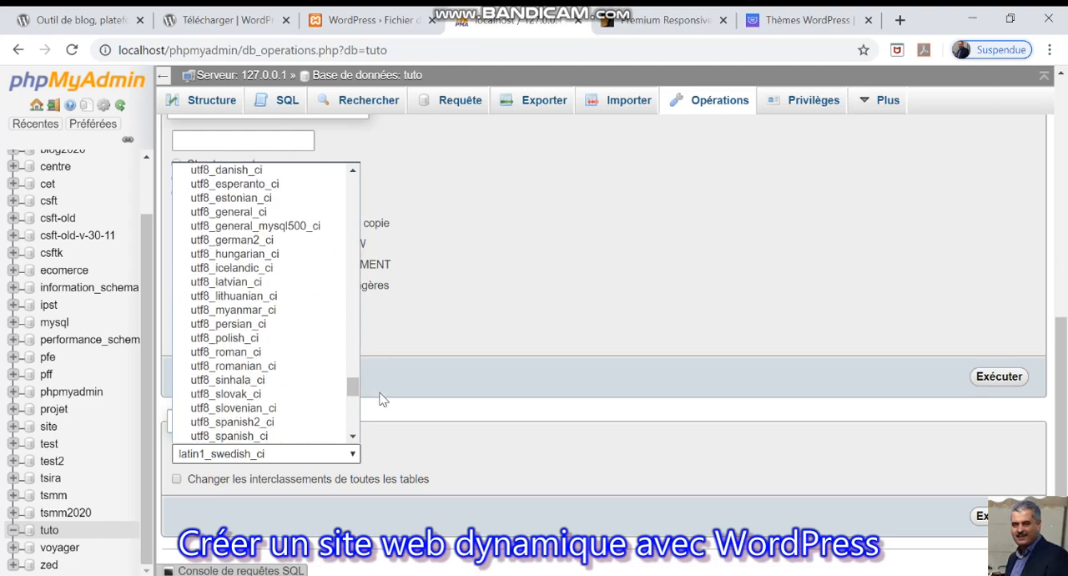
{"action": "left_click", "coordinate": [279, 216]}
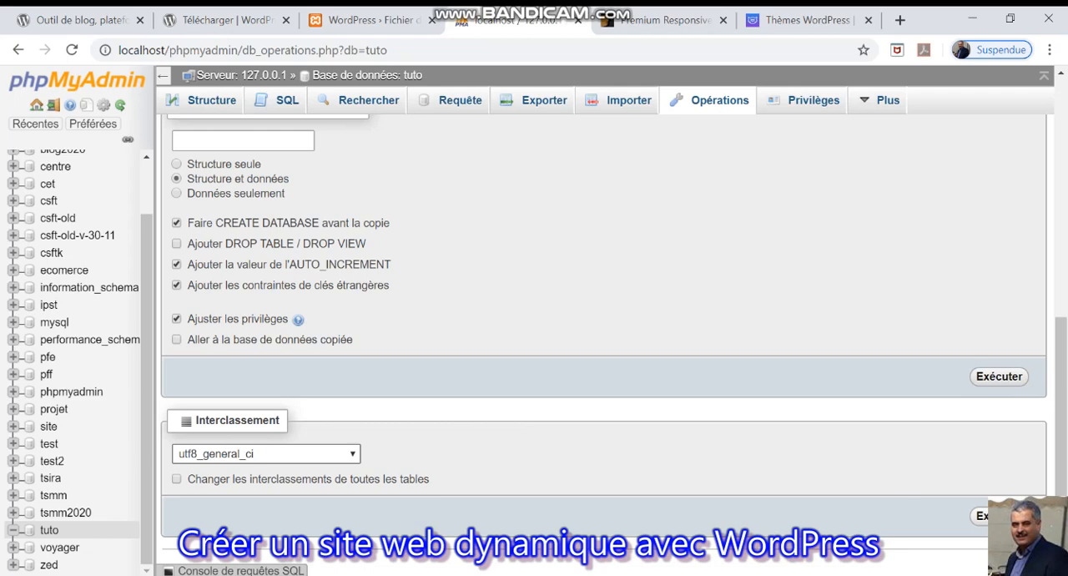
{"action": "left_click", "coordinate": [999, 516]}
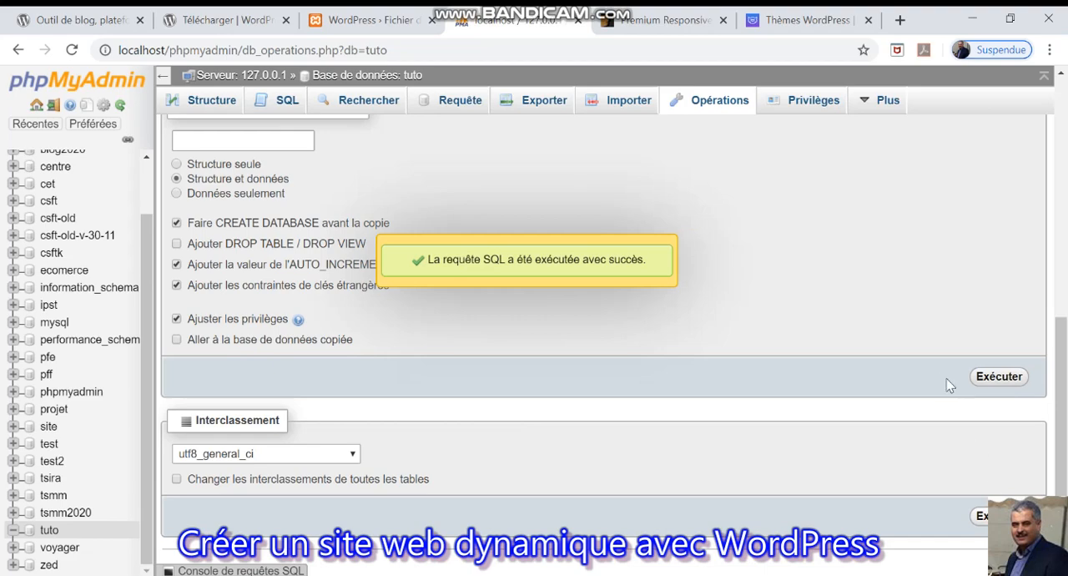
Start the WordPress database configuration, setting the database name to tuto, the MySQL user to root and leaving the password empty.
{"action": "left_click", "coordinate": [367, 20]}
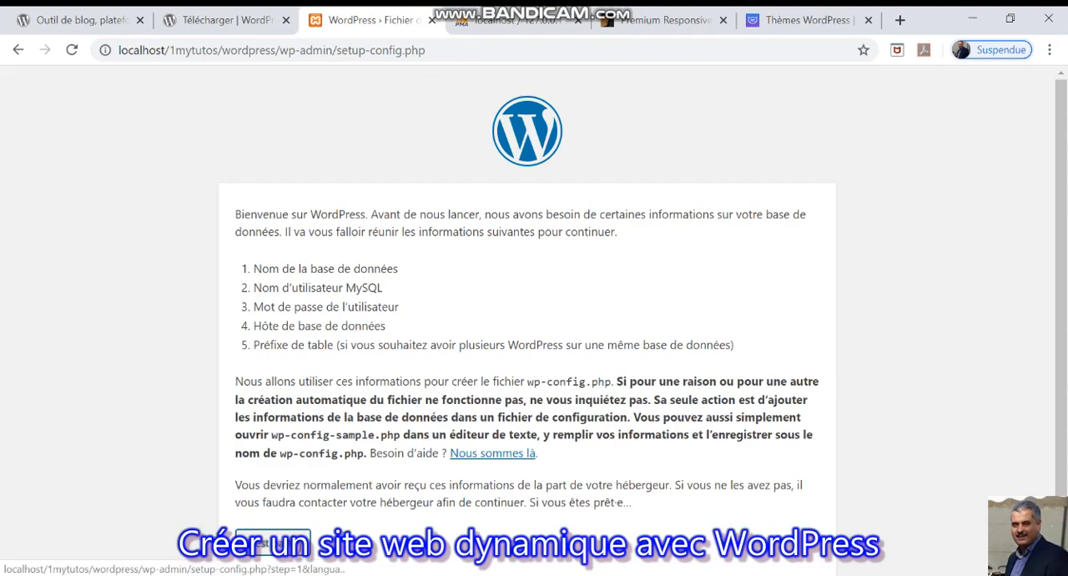
{"action": "left_click", "coordinate": [273, 541]}
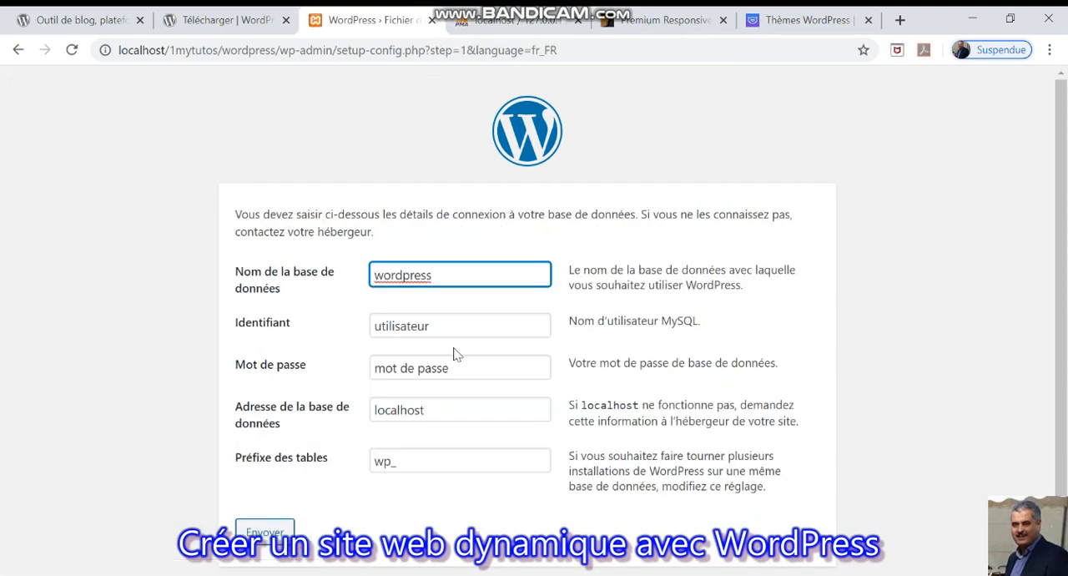
{"action": "double_click", "coordinate": [426, 279]}
{"action": "type", "text": "tuto"}
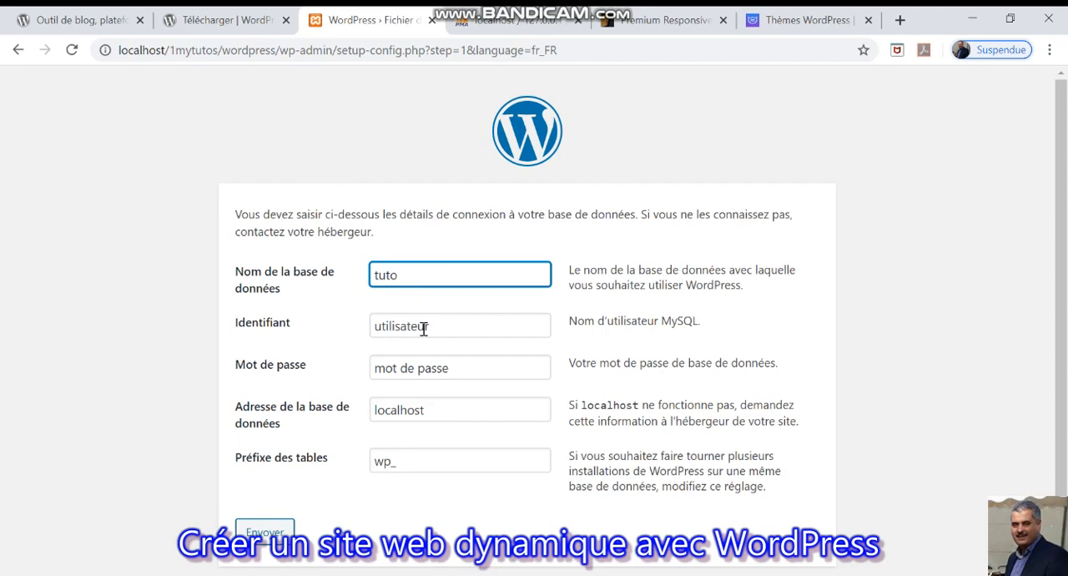
{"action": "left_click", "coordinate": [423, 326]}
{"action": "double_click", "coordinate": [423, 326]}
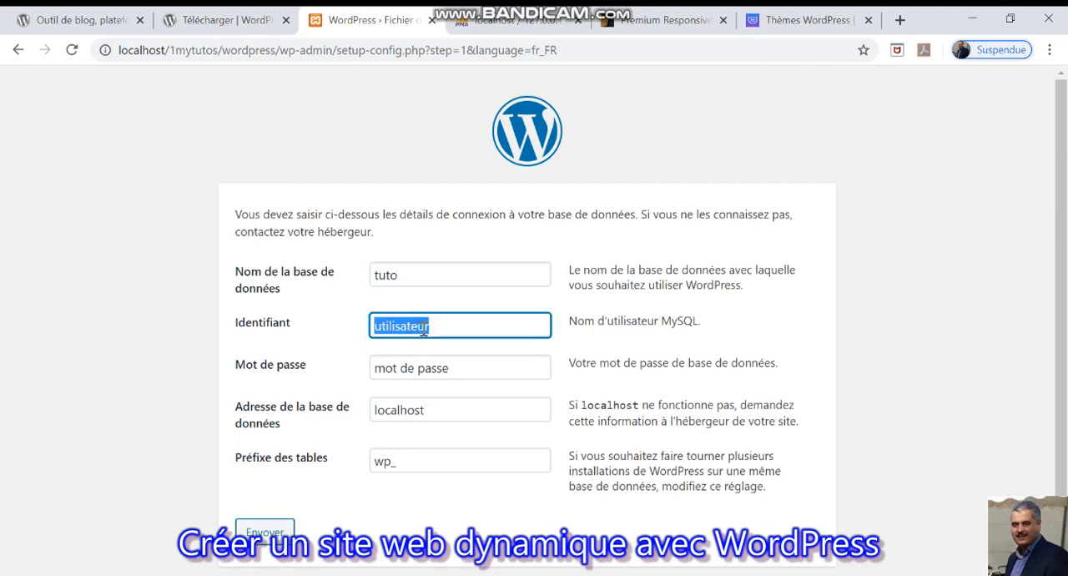
{"action": "type", "text": "root"}
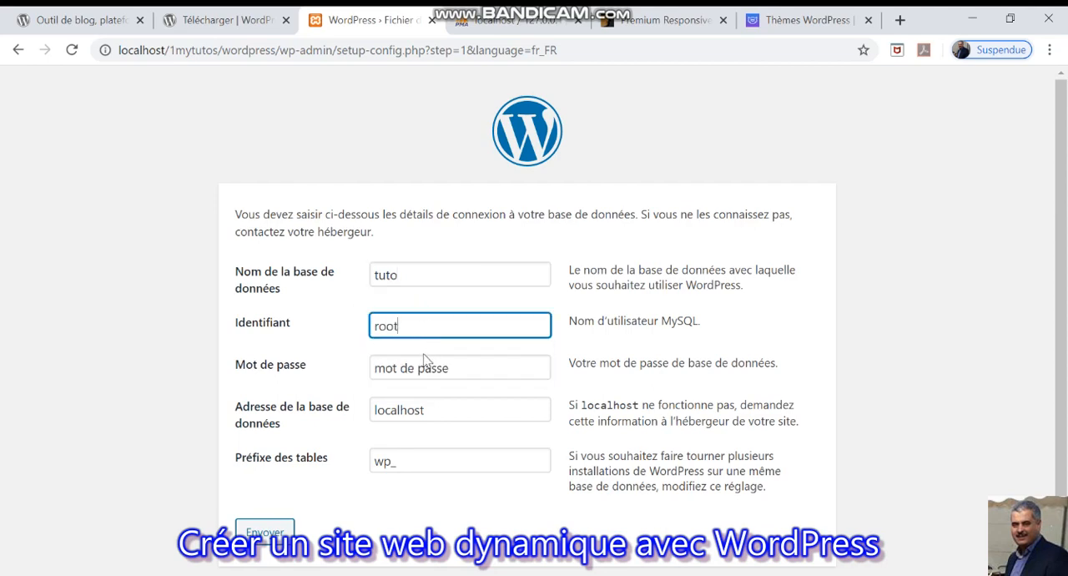
{"action": "triple_click", "coordinate": [422, 367]}
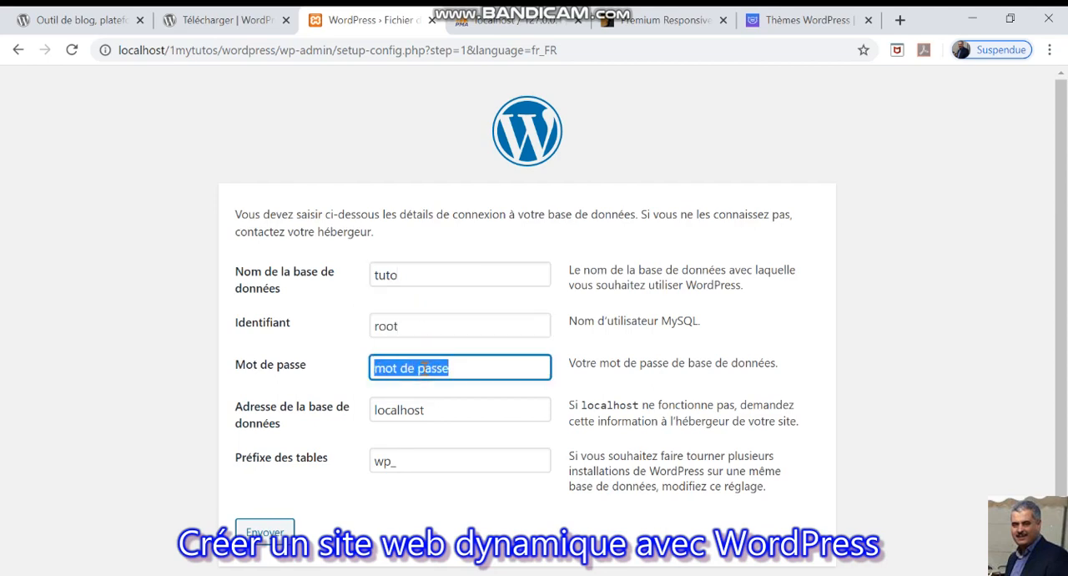
{"action": "key", "text": "BackSpace"}
Replace wp with tsmm in the table prefix, keep localhost as the database host and submit the connection details.
{"action": "left_click", "coordinate": [444, 407]}
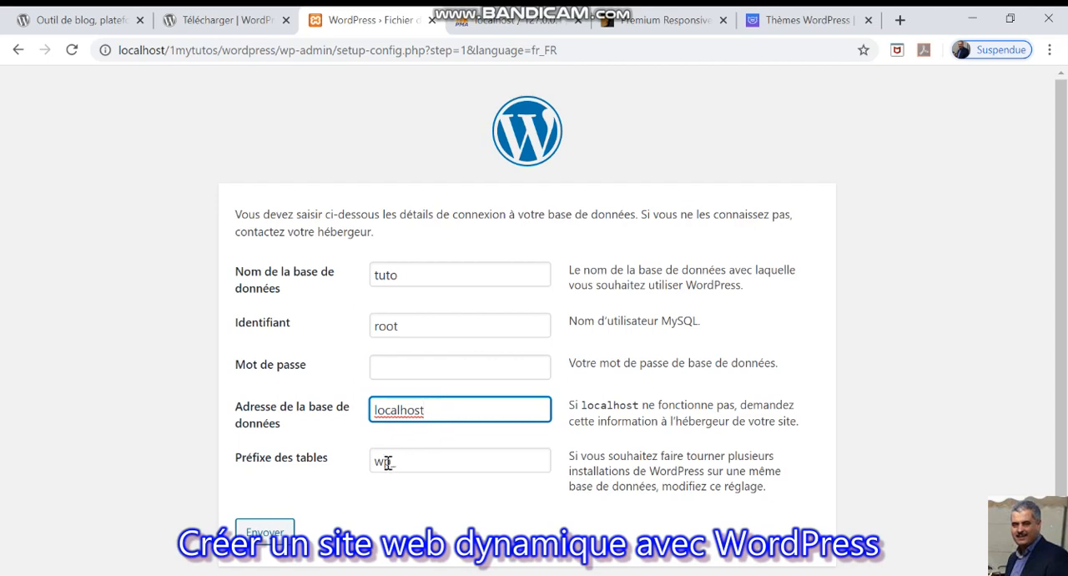
{"action": "left_click", "coordinate": [387, 461]}
{"action": "left_click", "coordinate": [384, 460]}
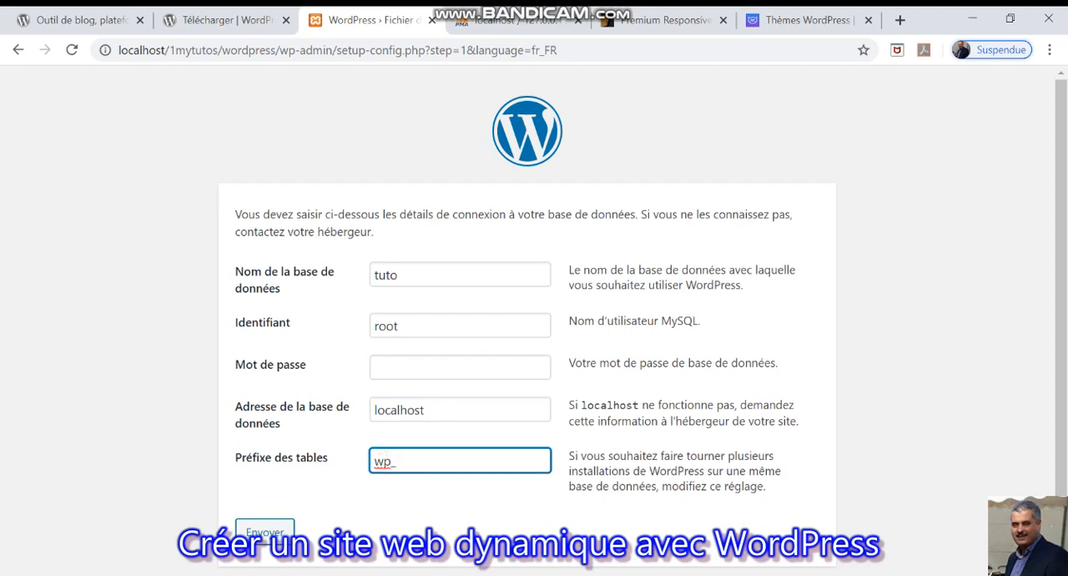
{"action": "key", "text": "BackSpace"}
{"action": "key", "text": "BackSpace"}
{"action": "type", "text": "tsmm"}
{"action": "left_click", "coordinate": [254, 532]}
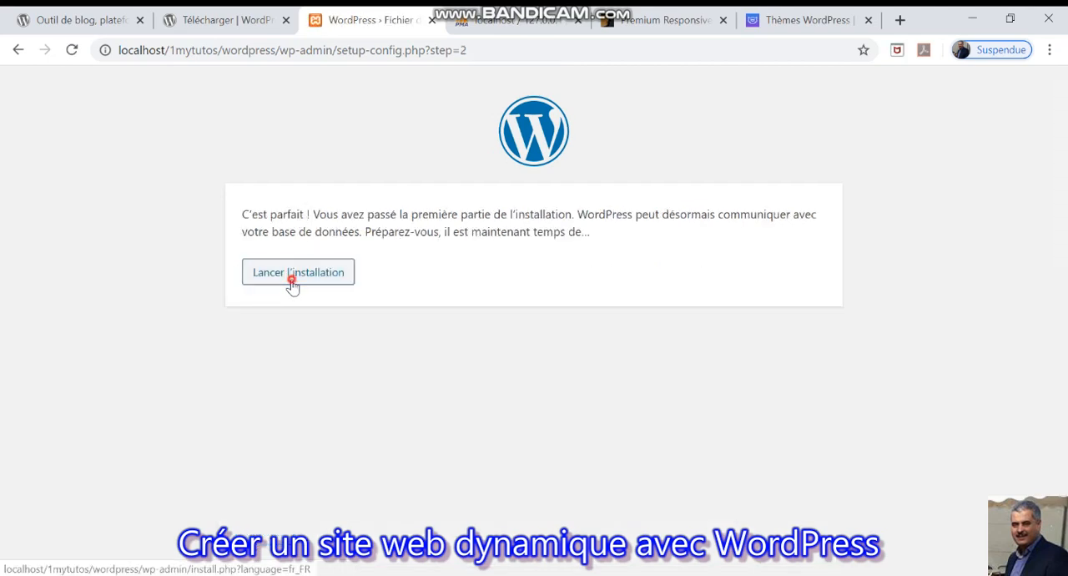
Launch the WordPress installation and enter the site title "Site éducatif" and the username admin.
{"action": "left_click", "coordinate": [292, 275]}
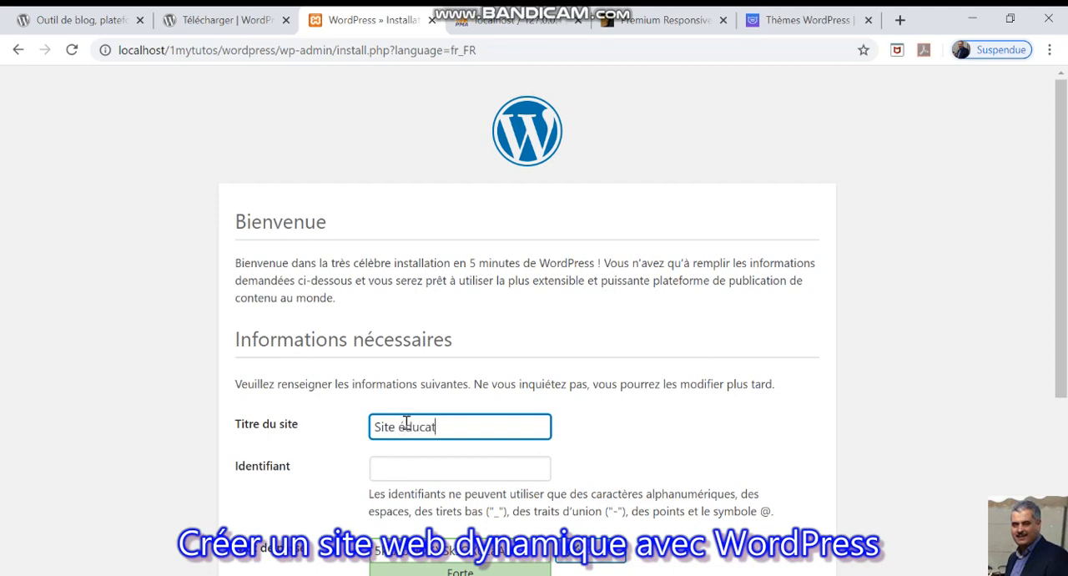
{"action": "left_click", "coordinate": [410, 472]}
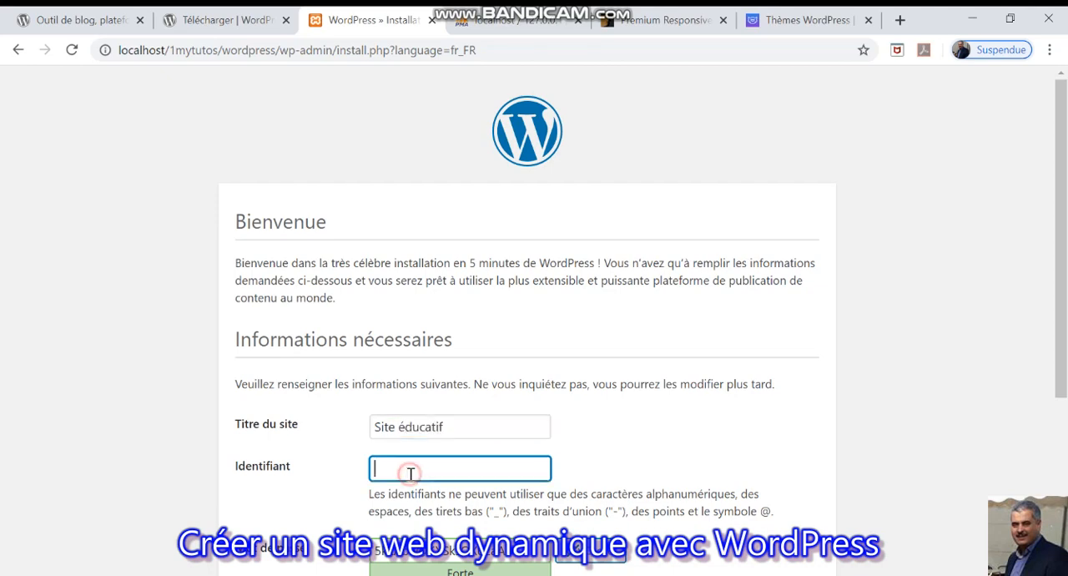
{"action": "type", "text": "admin"}
{"action": "key", "text": "Tab"}
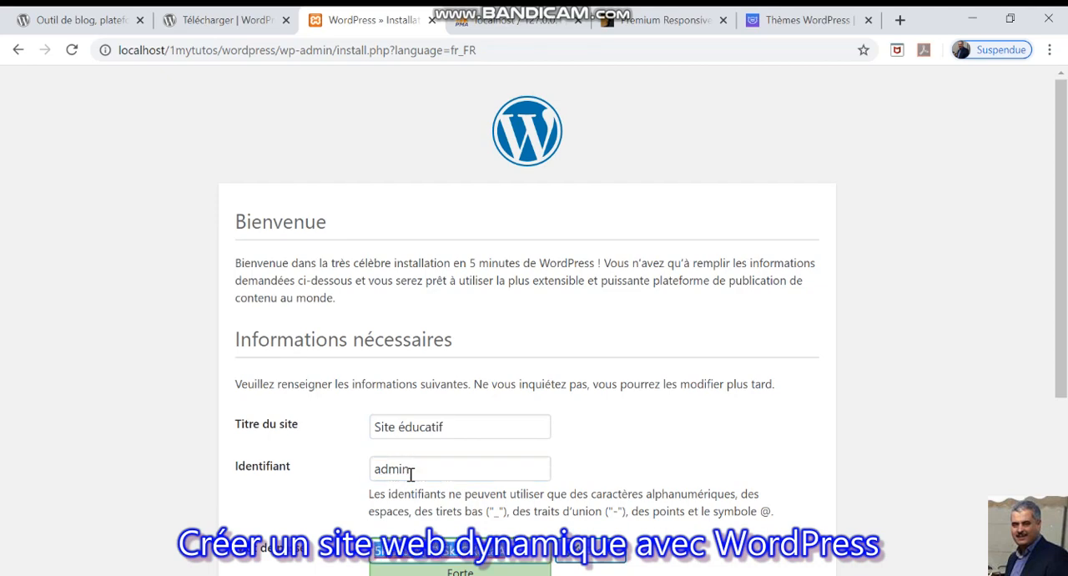
Enter the administrator account's password and confirm the use of a weak password.
{"action": "type", "text": "ad"}
{"action": "key", "text": "Tab"}
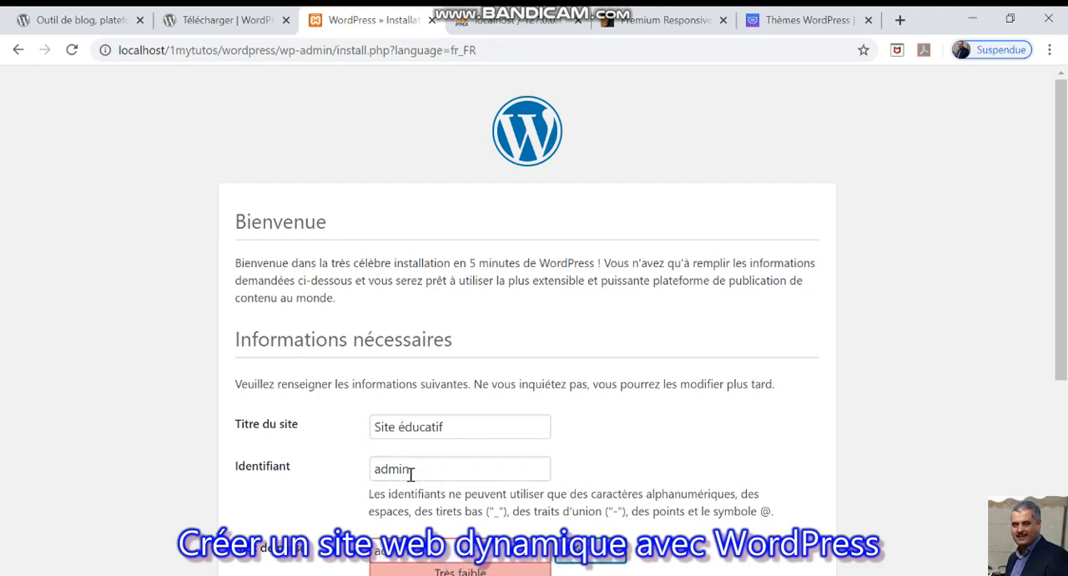
{"action": "left_click_drag", "start_coordinate": [1053, 285], "coordinate": [1066, 436]}
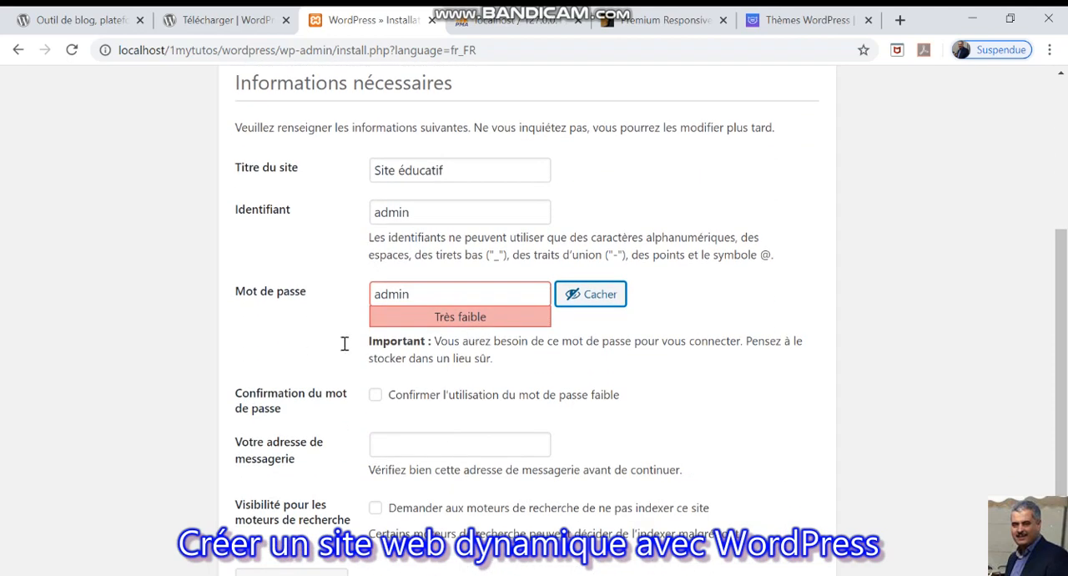
{"action": "left_click", "coordinate": [376, 397]}
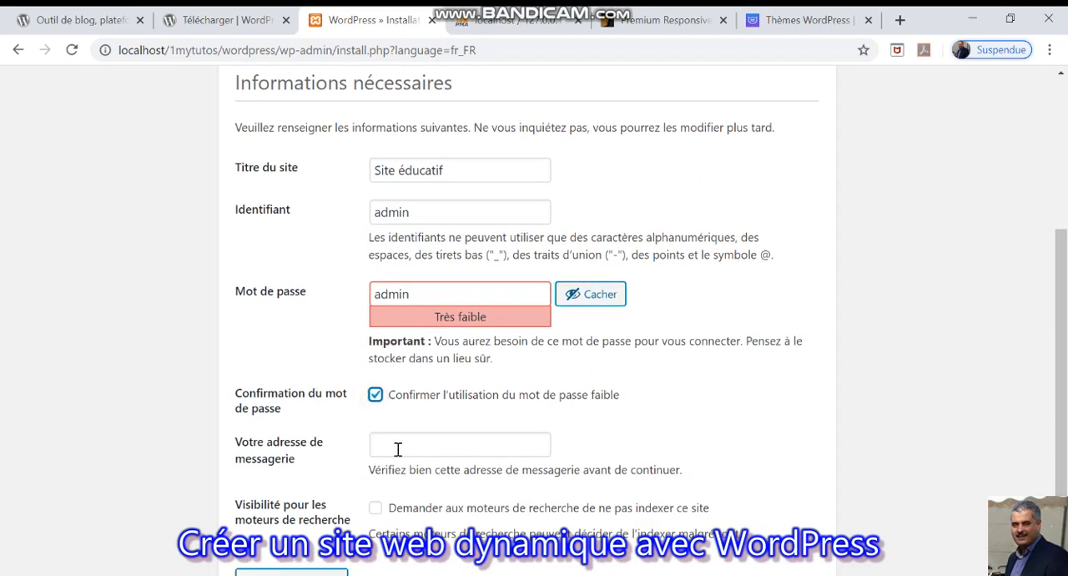
Fill in the administrator's e-mail address, leave search engine indexing allowed and run the WordPress installation.
{"action": "left_click", "coordinate": [398, 445]}
{"action": "left_click", "coordinate": [409, 481]}
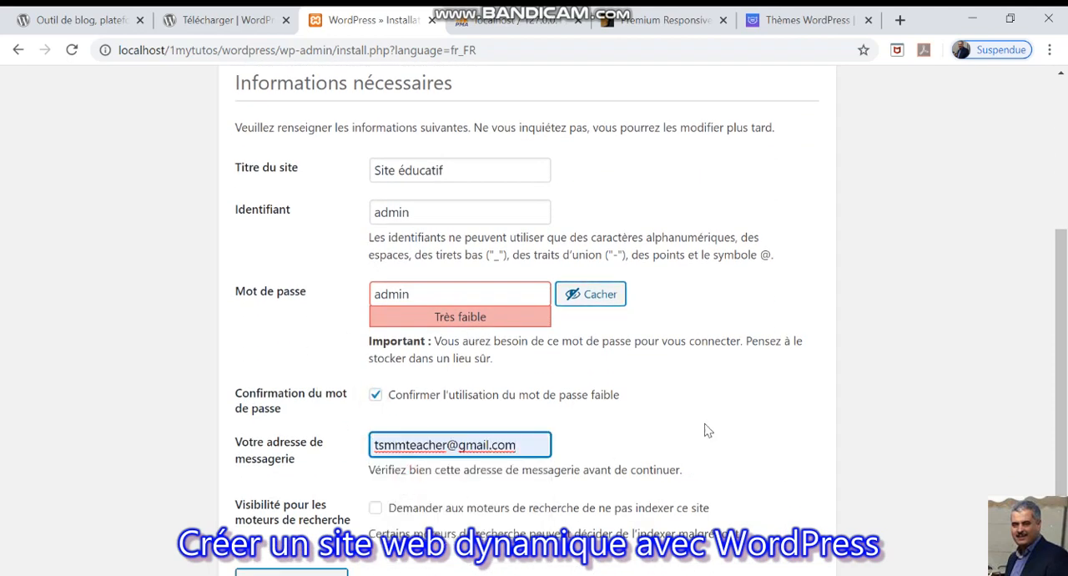
{"action": "scroll", "coordinate": [1061, 352], "scroll_direction": "down", "scroll_amount": 1}
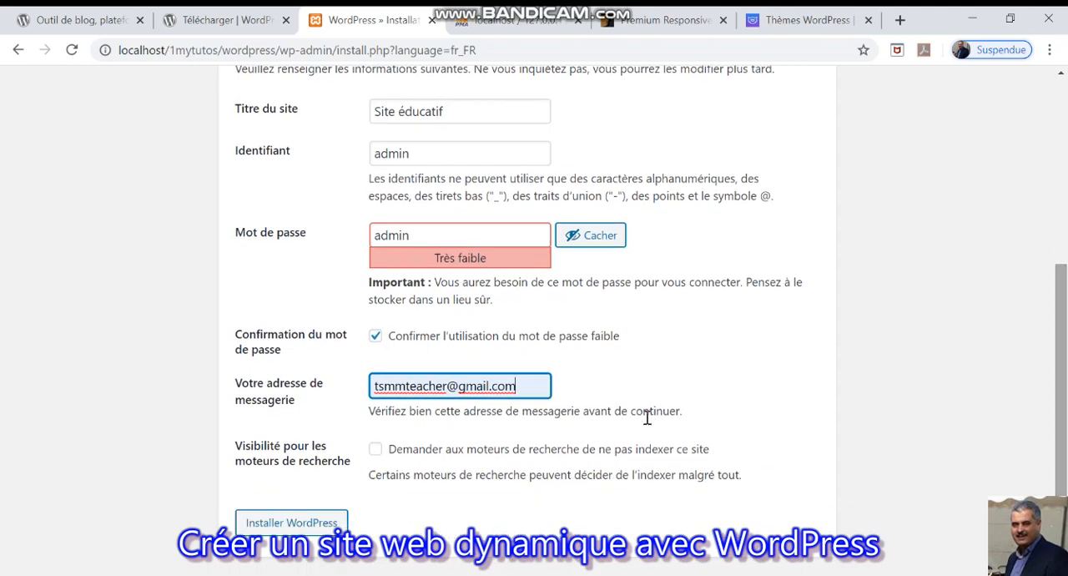
{"action": "left_click", "coordinate": [284, 524]}
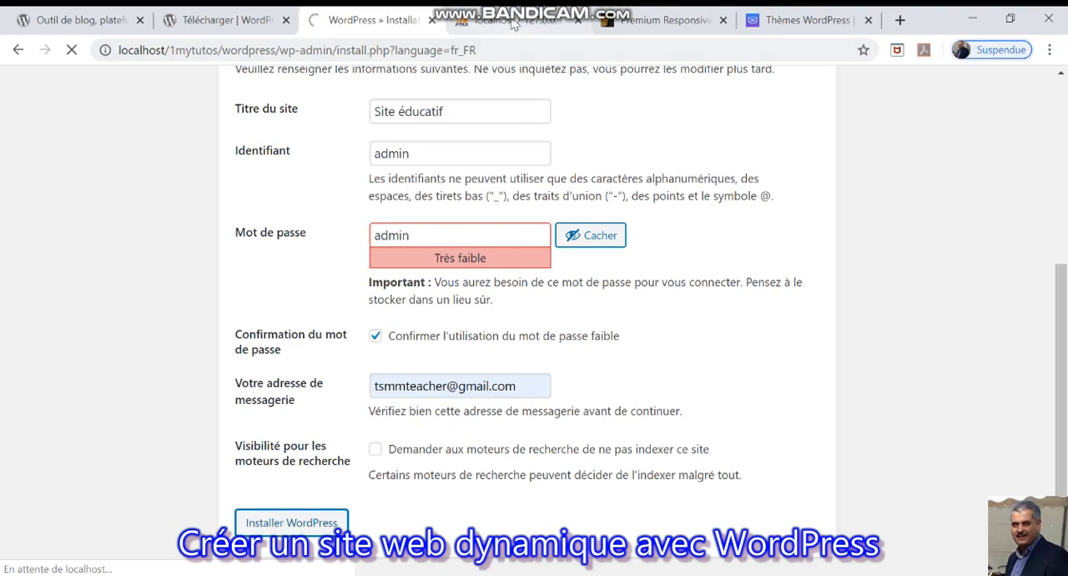
Switch to phpMyAdmin and examine the tuto database's tables and the records in tsmm_users.
{"action": "left_click", "coordinate": [513, 24]}
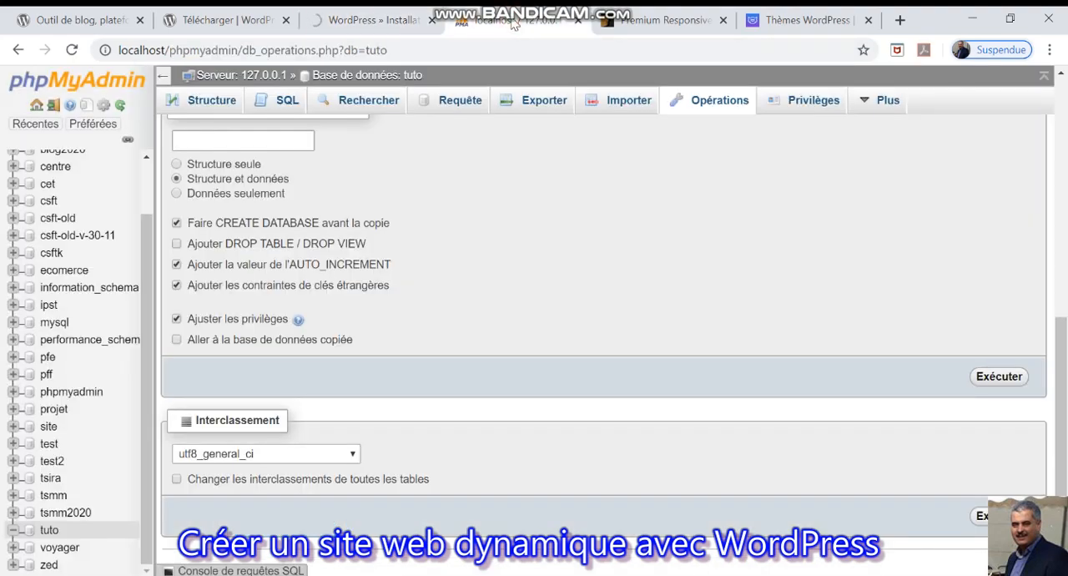
{"action": "left_click", "coordinate": [370, 77]}
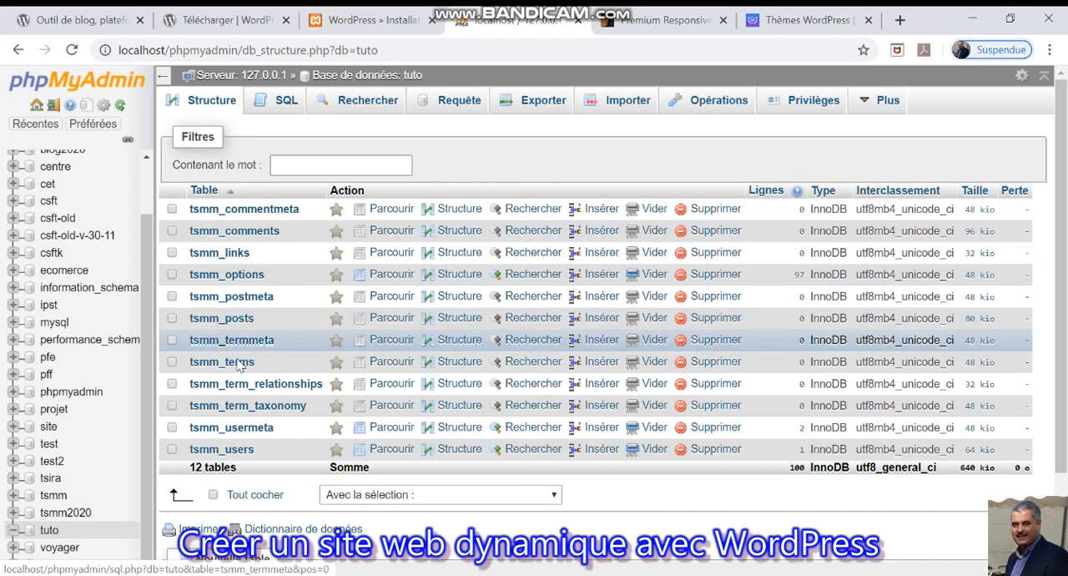
{"action": "left_click", "coordinate": [235, 452]}
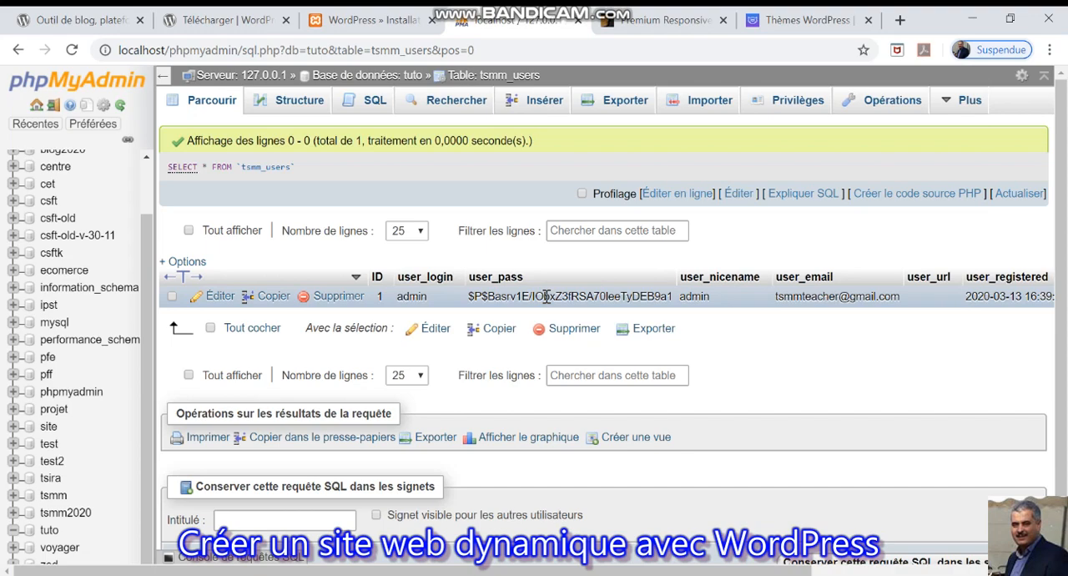
Return to the WordPress installer and log in with the username admin and the account password.
{"action": "left_click", "coordinate": [396, 22]}
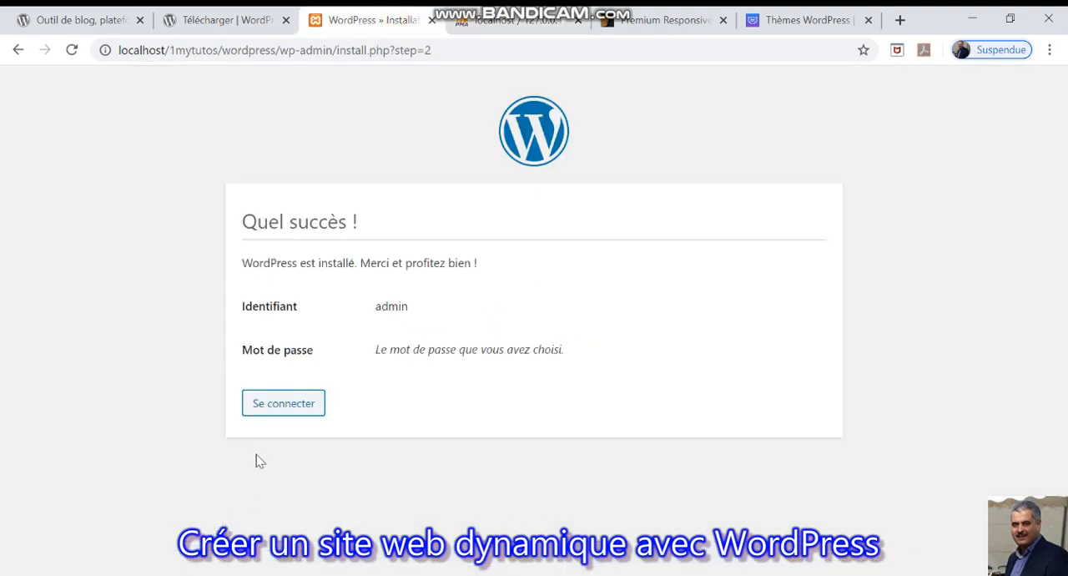
{"action": "left_click", "coordinate": [282, 403]}
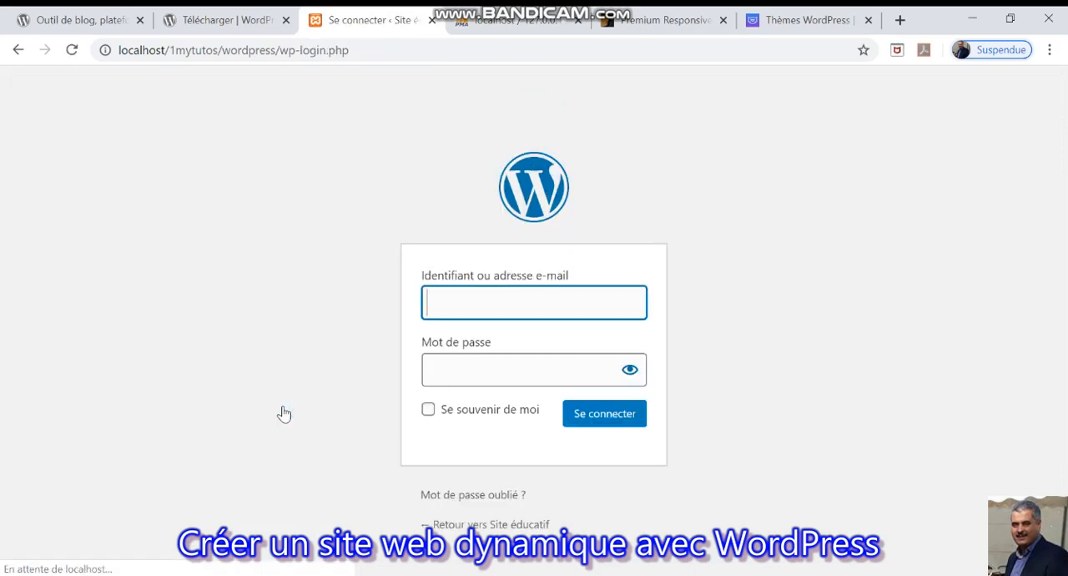
{"action": "left_click", "coordinate": [496, 303]}
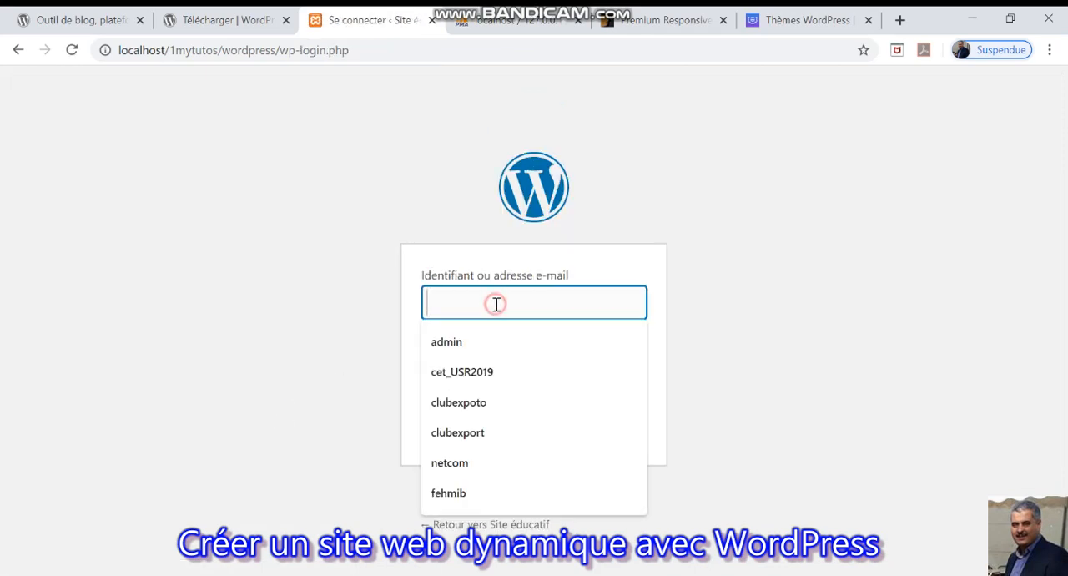
{"action": "left_click", "coordinate": [455, 342]}
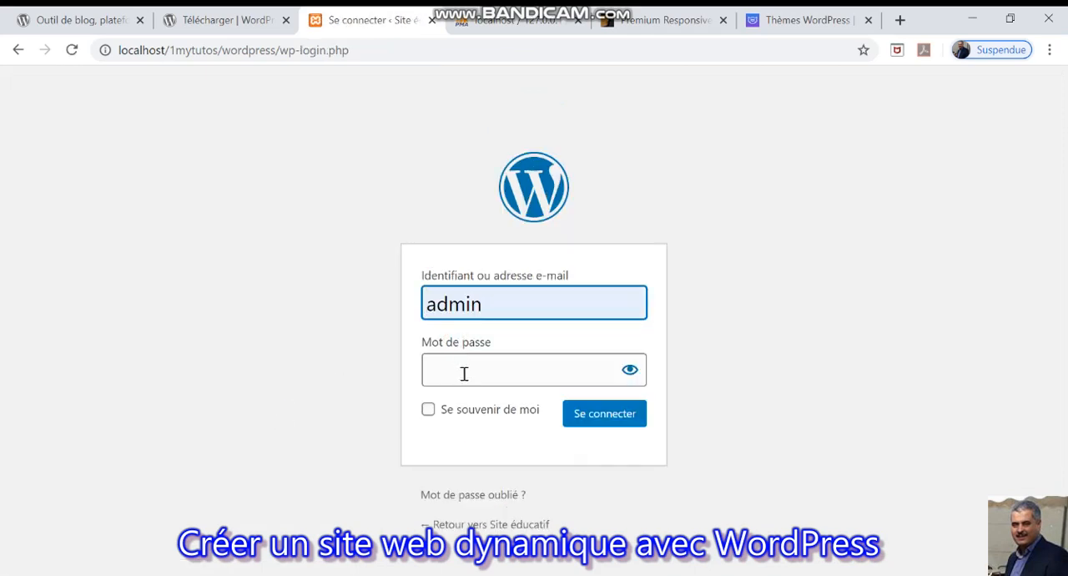
{"action": "left_click", "coordinate": [465, 372]}
{"action": "type", "text": "admin"}
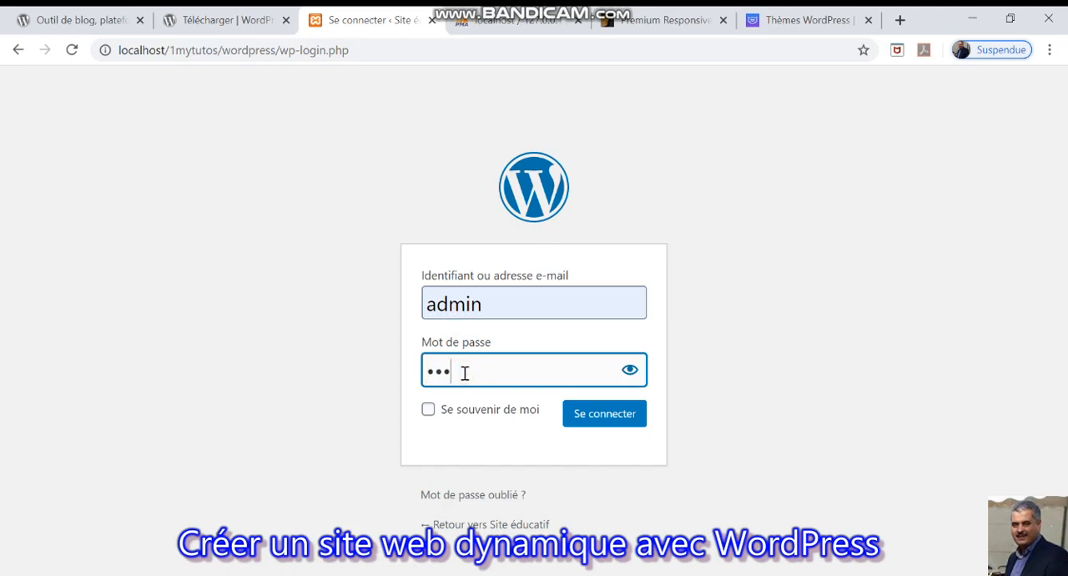
{"action": "left_click", "coordinate": [616, 415]}
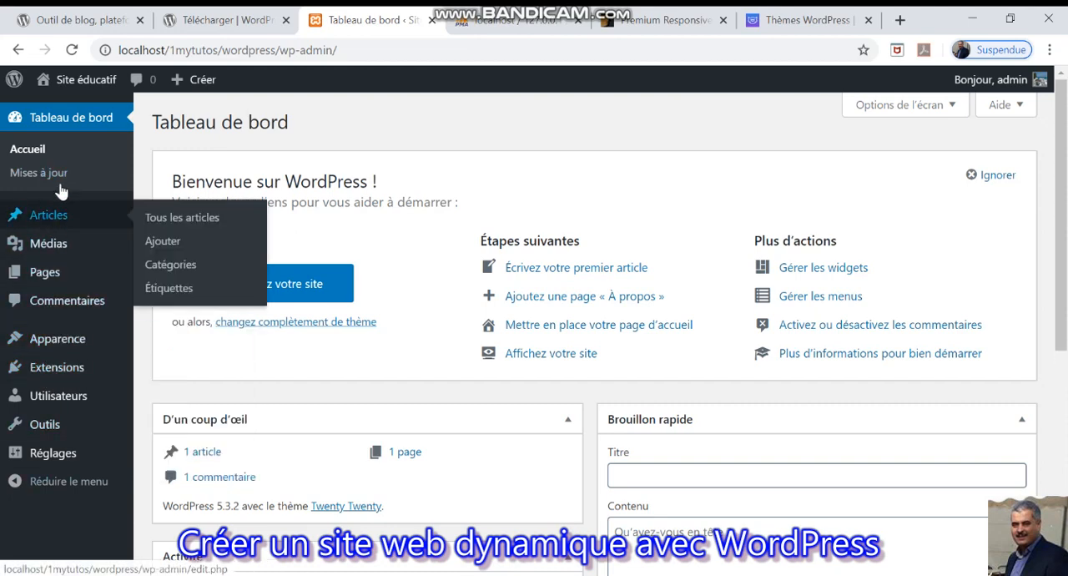
Visit the public home page of Site éducatif, look through its default content and return to the dashboard.
{"action": "left_click", "coordinate": [88, 80]}
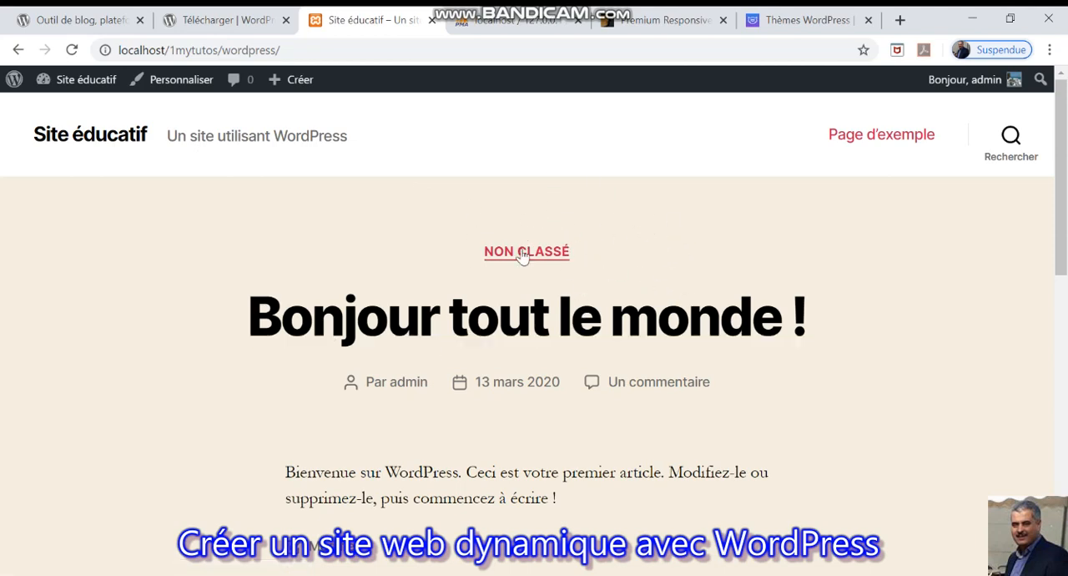
{"action": "scroll", "coordinate": [1063, 257], "scroll_direction": "down", "scroll_amount": 3}
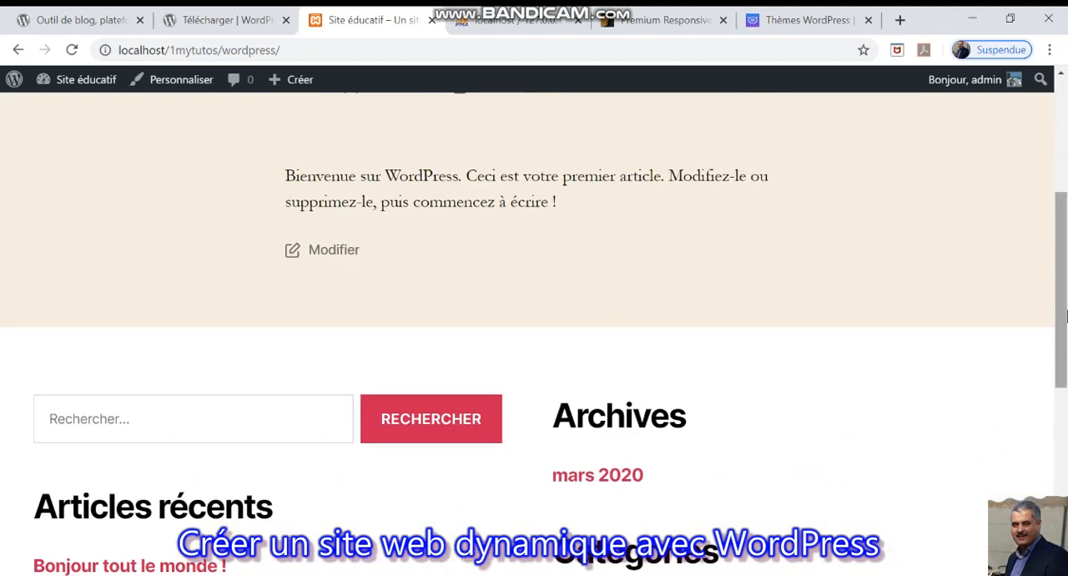
{"action": "scroll", "coordinate": [1062, 305], "scroll_direction": "down", "scroll_amount": 4}
{"action": "scroll", "coordinate": [1050, 239], "scroll_direction": "up", "scroll_amount": 6}
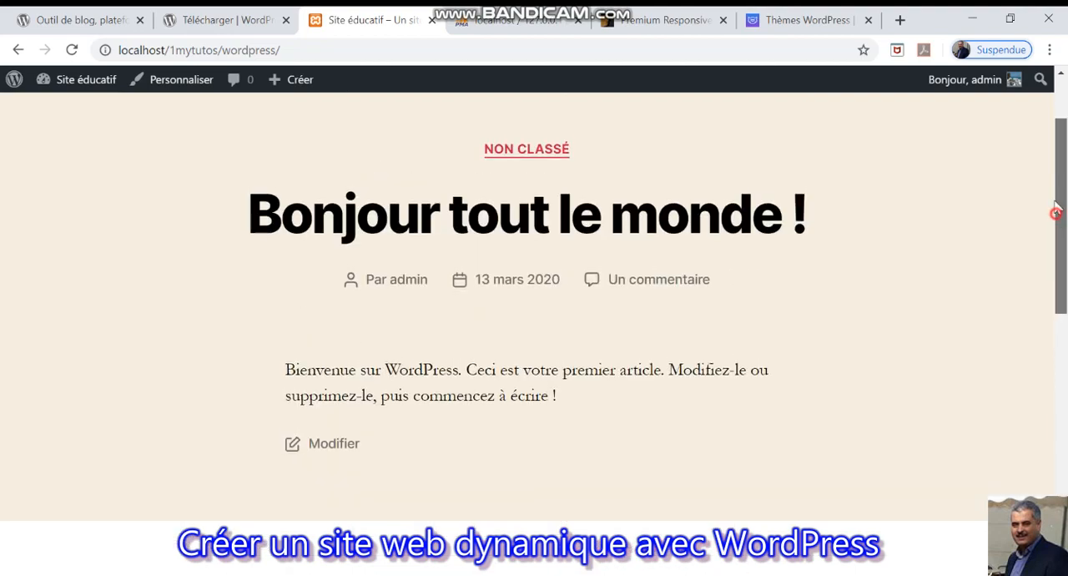
{"action": "scroll", "coordinate": [1057, 209], "scroll_direction": "up", "scroll_amount": 2}
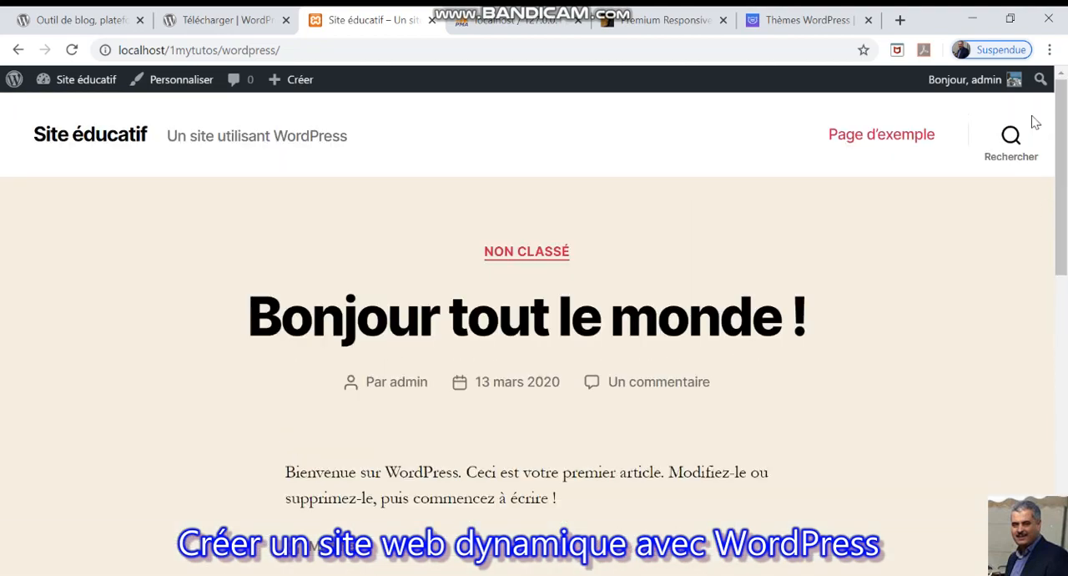
{"action": "left_click", "coordinate": [86, 78]}
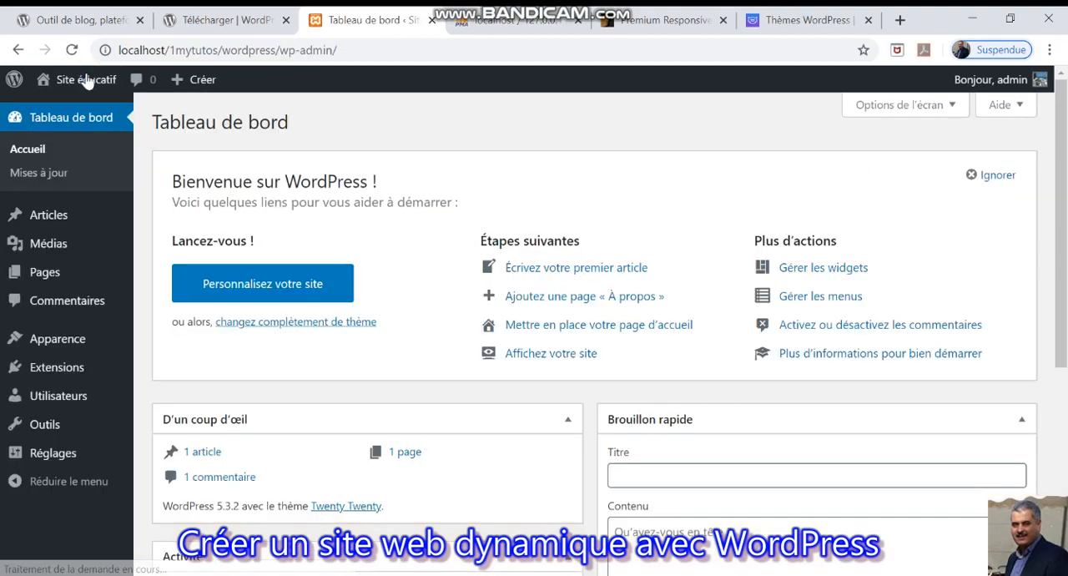
{"action": "mouse_move", "coordinate": [77, 212]}
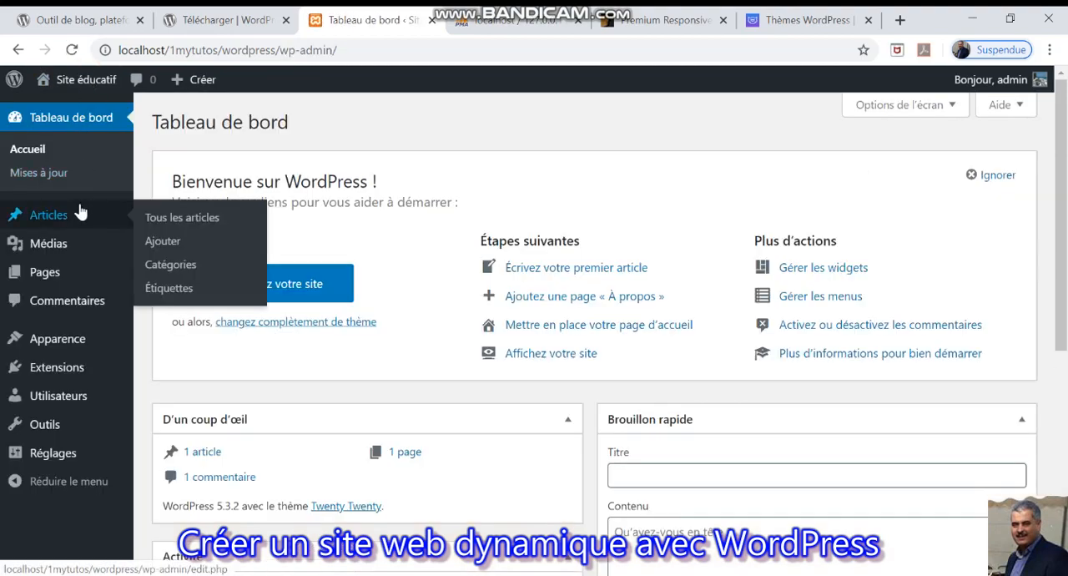